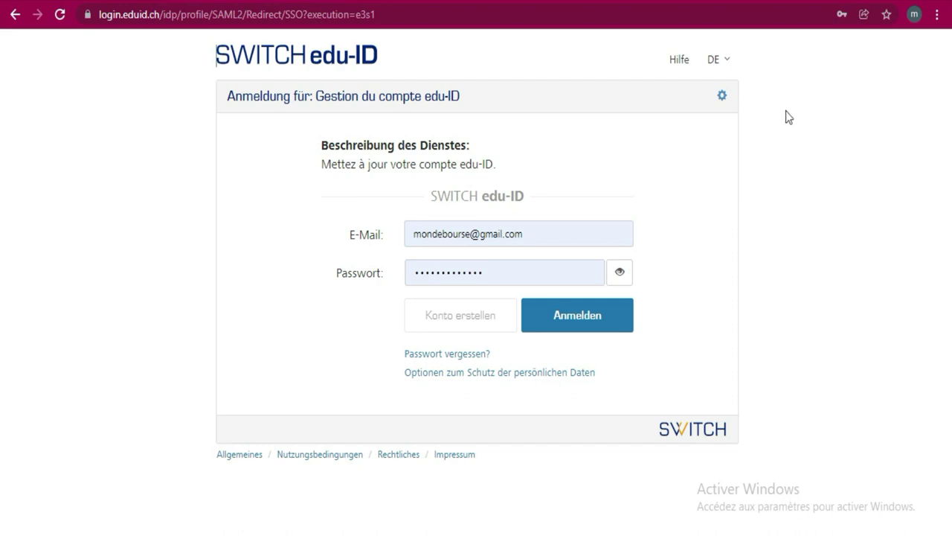
# Switch the login page language to French and sign in to the edu-ID account with the prefilled e-mail and password.
pyautogui.click(726, 64)
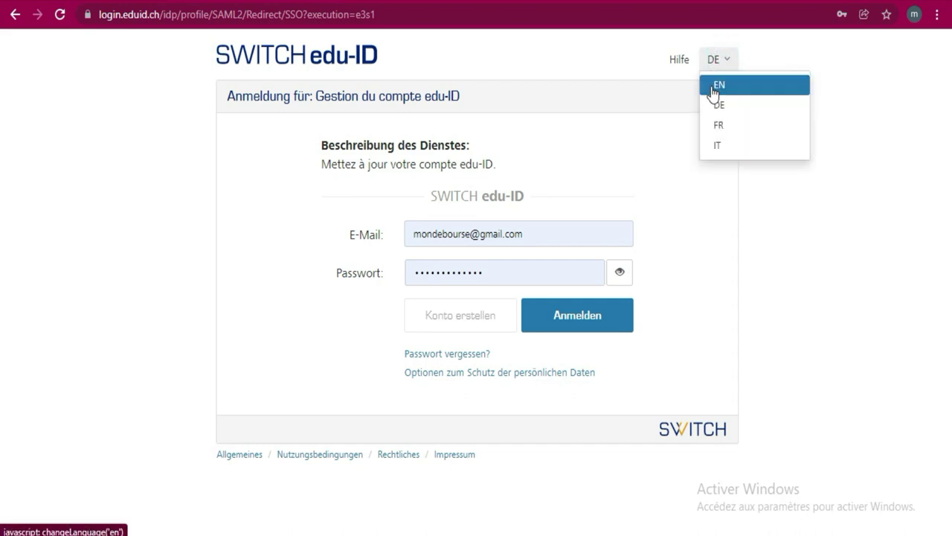
pyautogui.click(716, 123)
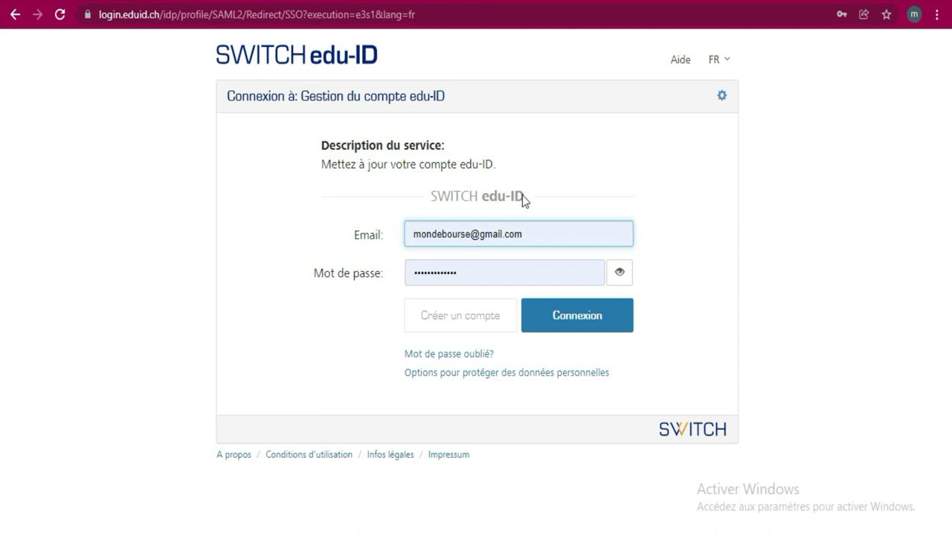
pyautogui.click(553, 230)
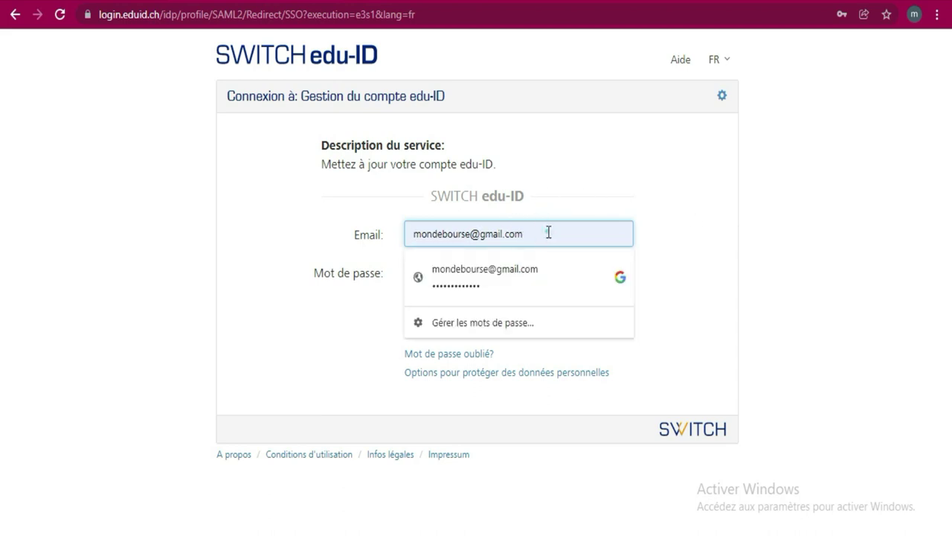
pyautogui.click(673, 221)
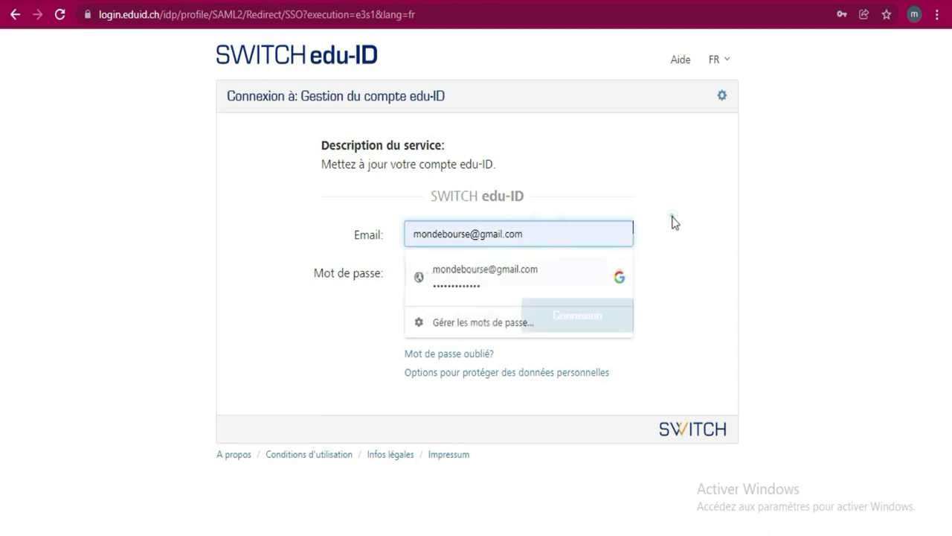
pyautogui.click(532, 233)
pyautogui.moveTo(531, 234); pyautogui.dragTo(325, 232)
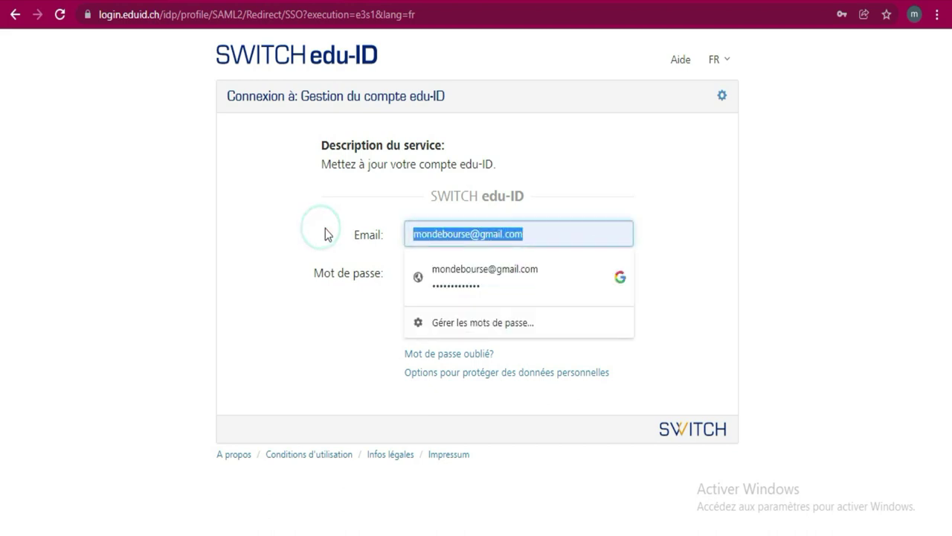
pyautogui.click(708, 248)
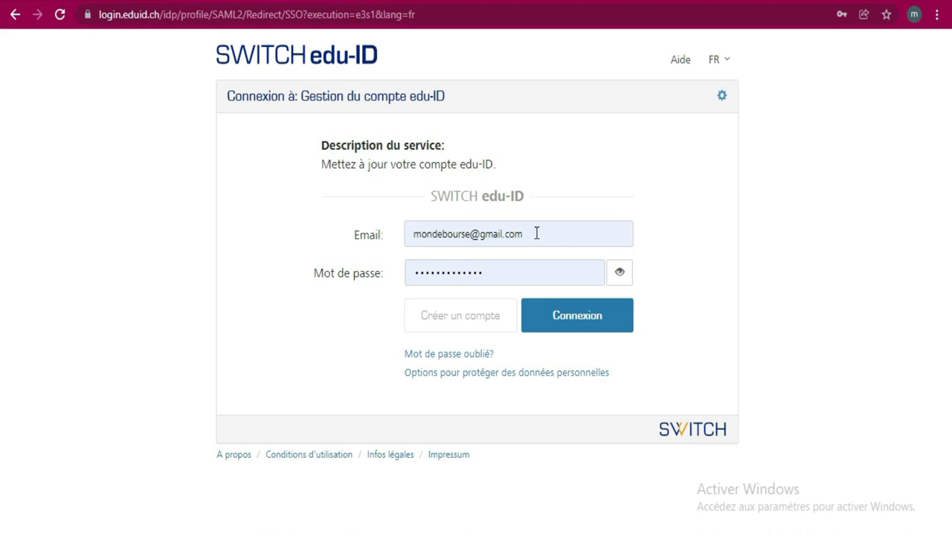
pyautogui.click(577, 318)
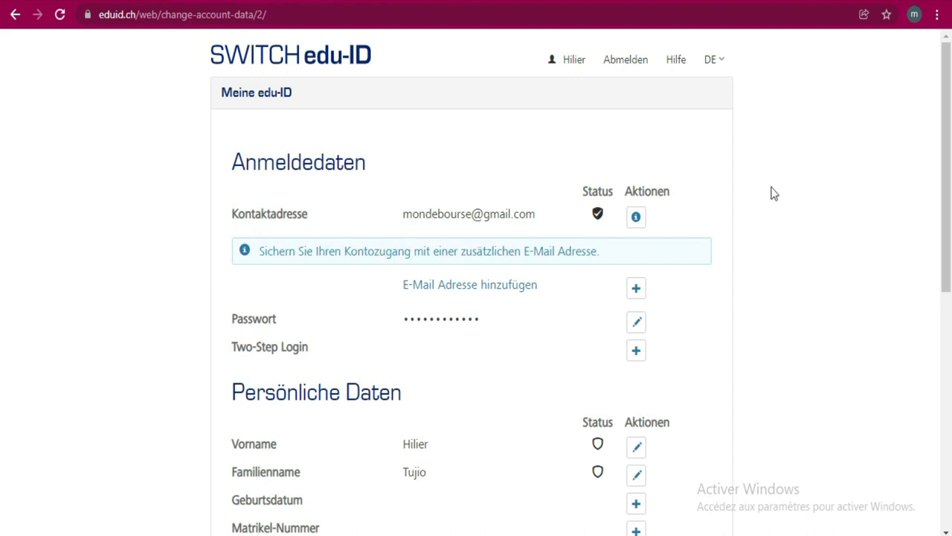
# Switch the account management page's display language from German to French.
pyautogui.scroll(-3, 782, 219)
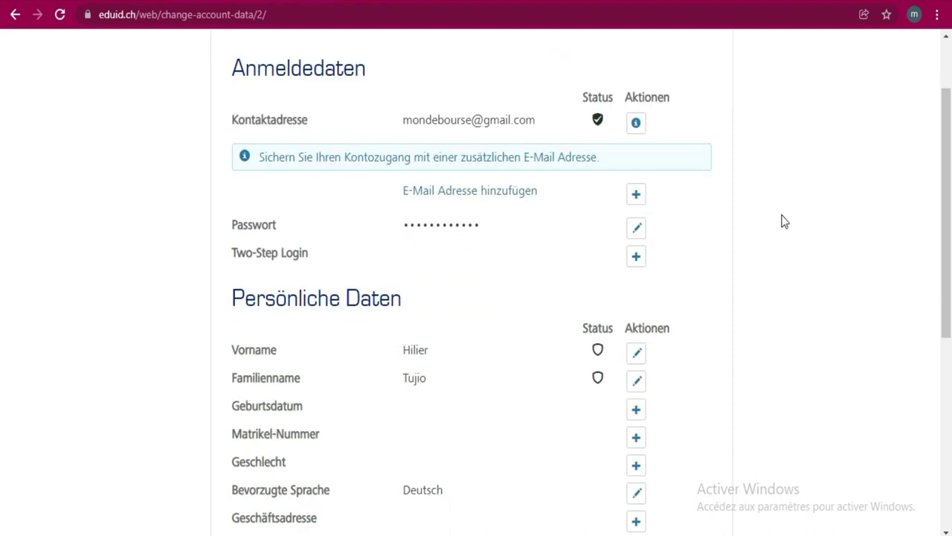
pyautogui.scroll(3, 782, 220)
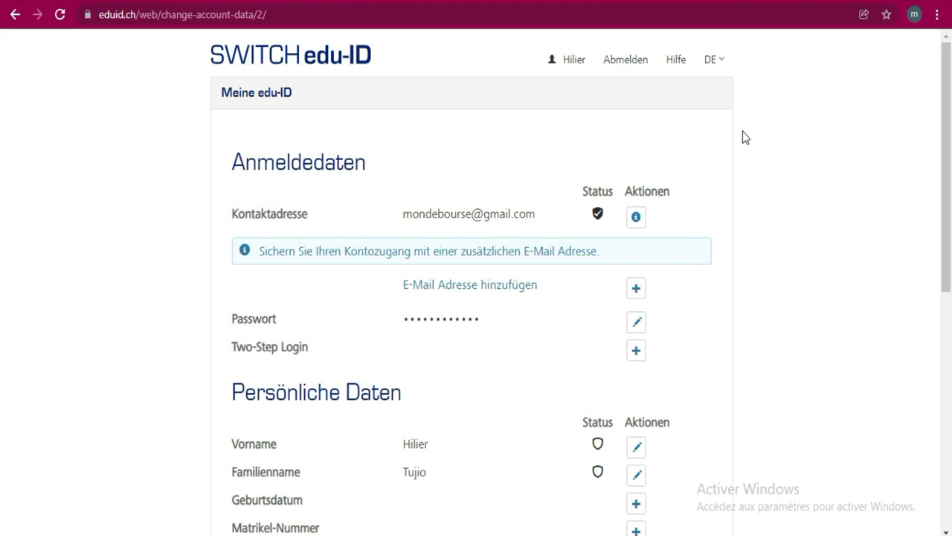
pyautogui.click(717, 64)
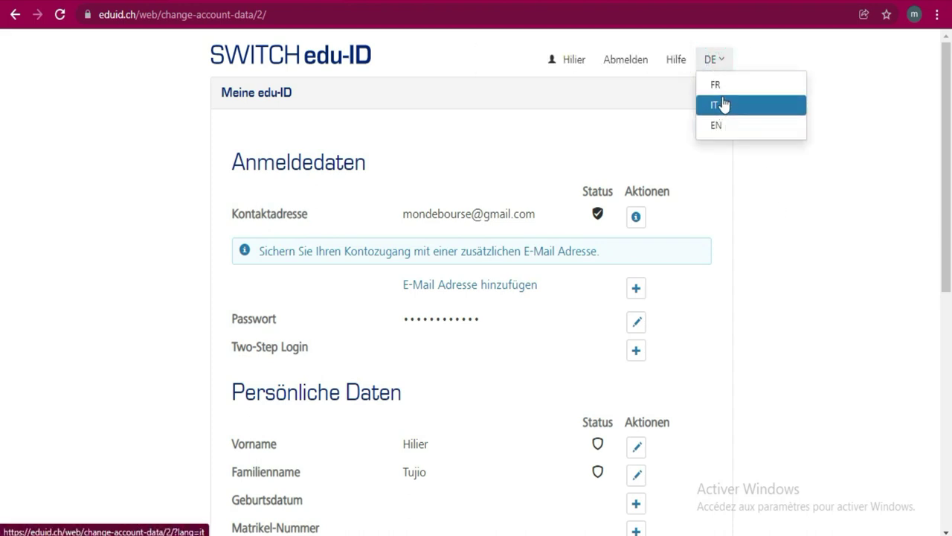
pyautogui.click(722, 86)
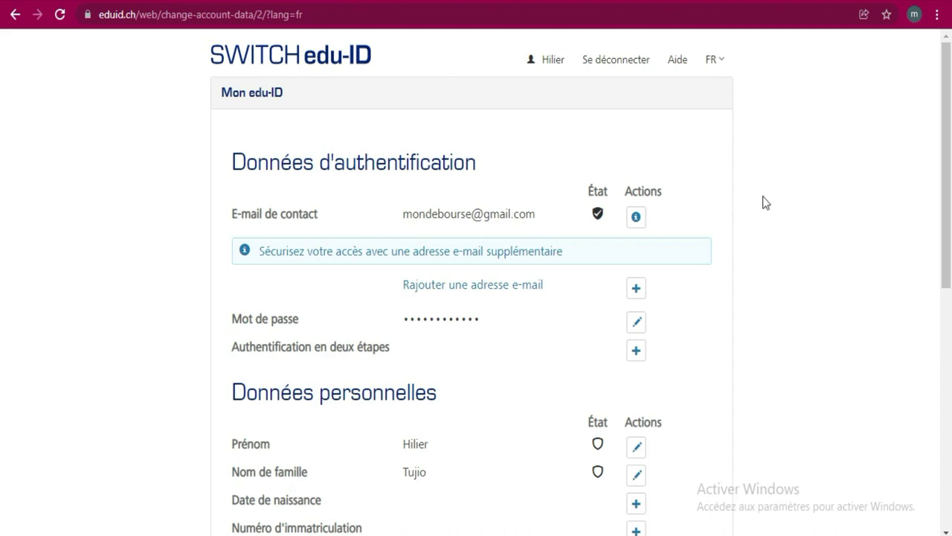
# Review the two-step authentication settings page of the account and return to the account overview.
pyautogui.scroll(-1, 765, 198)
pyautogui.scroll(1, 765, 198)
pyautogui.moveTo(597, 216)
pyautogui.click(636, 350)
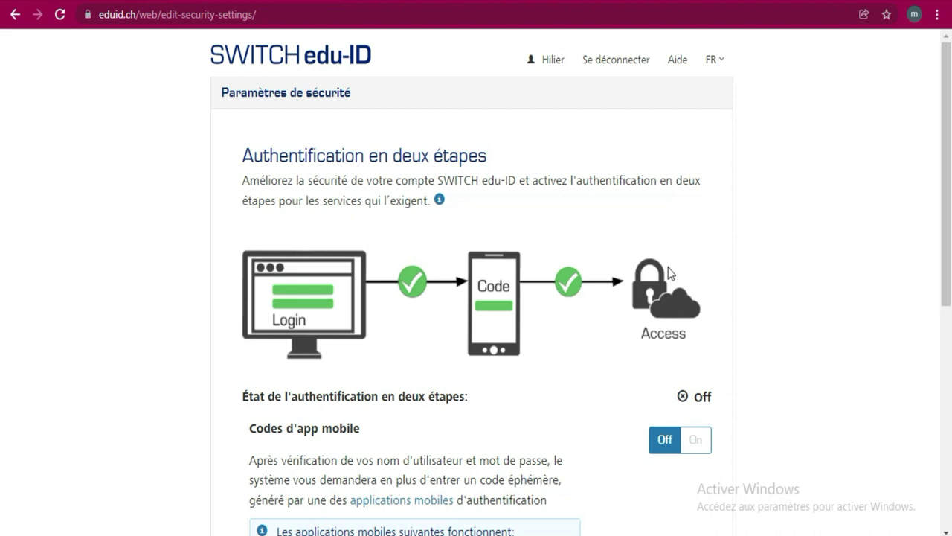
pyautogui.scroll(-3, 668, 267)
pyautogui.scroll(3, 668, 267)
pyautogui.click(15, 17)
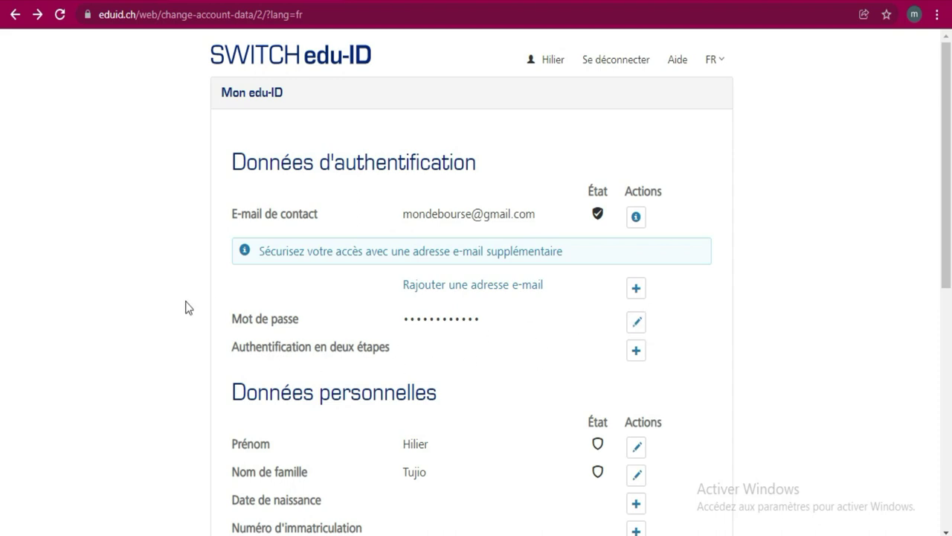
# Add the account holder's date of birth to the personal data, choosing day, month and year, and save it.
pyautogui.scroll(-1, 499, 320)
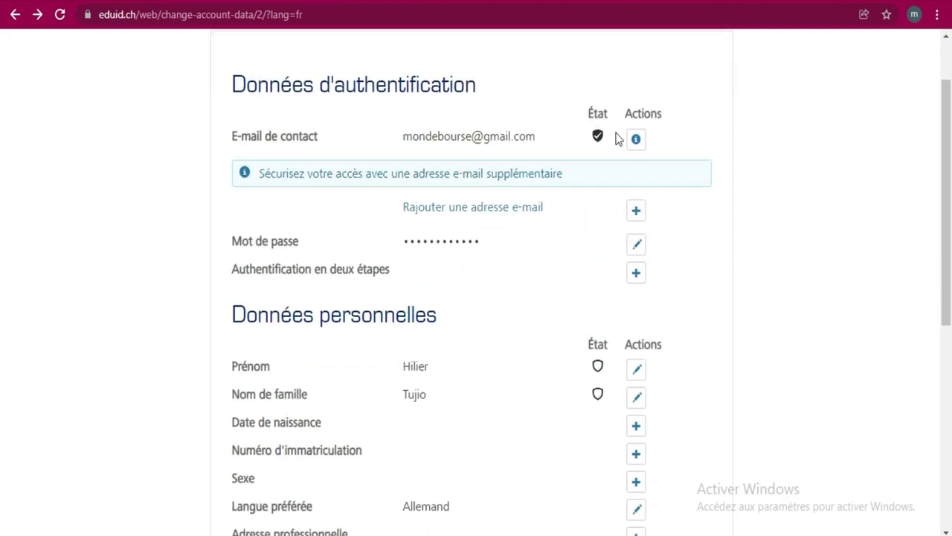
pyautogui.scroll(-1, 570, 201)
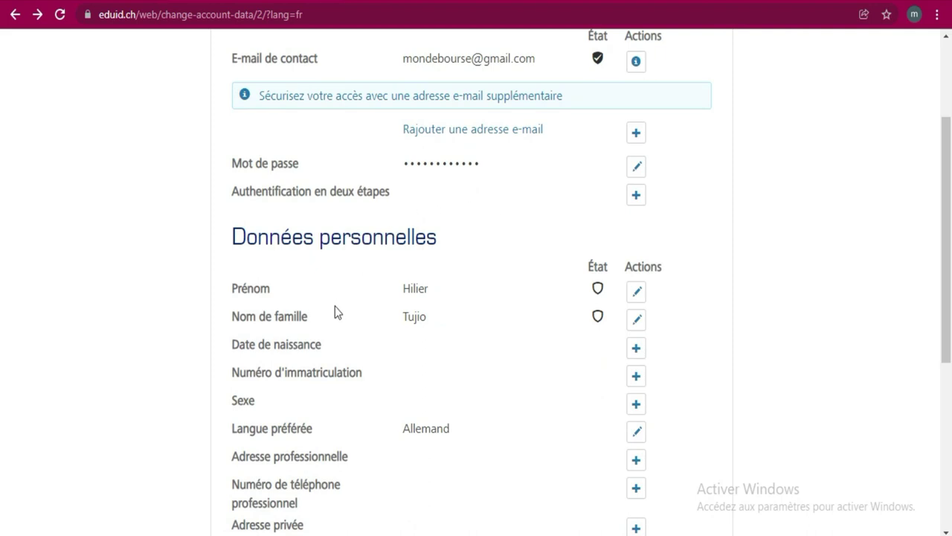
pyautogui.scroll(-2, 310, 238)
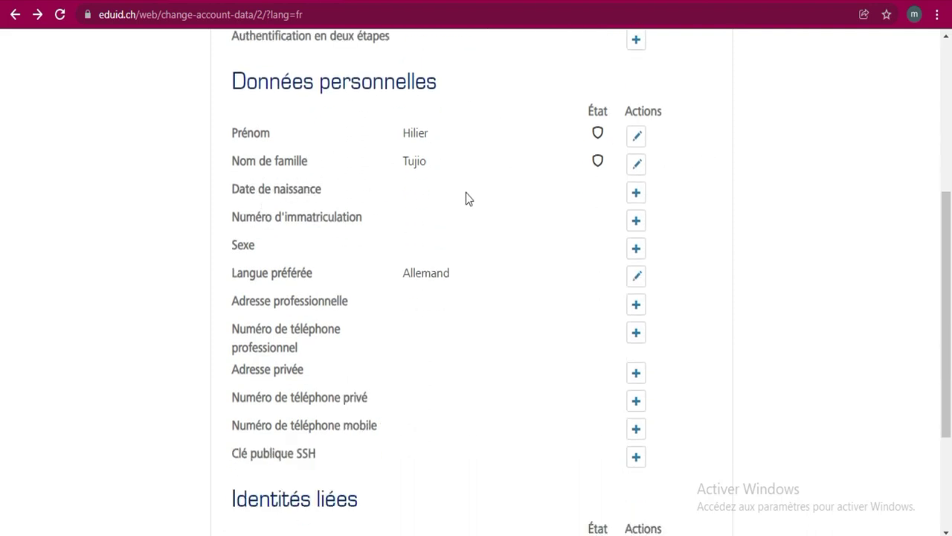
pyautogui.click(636, 195)
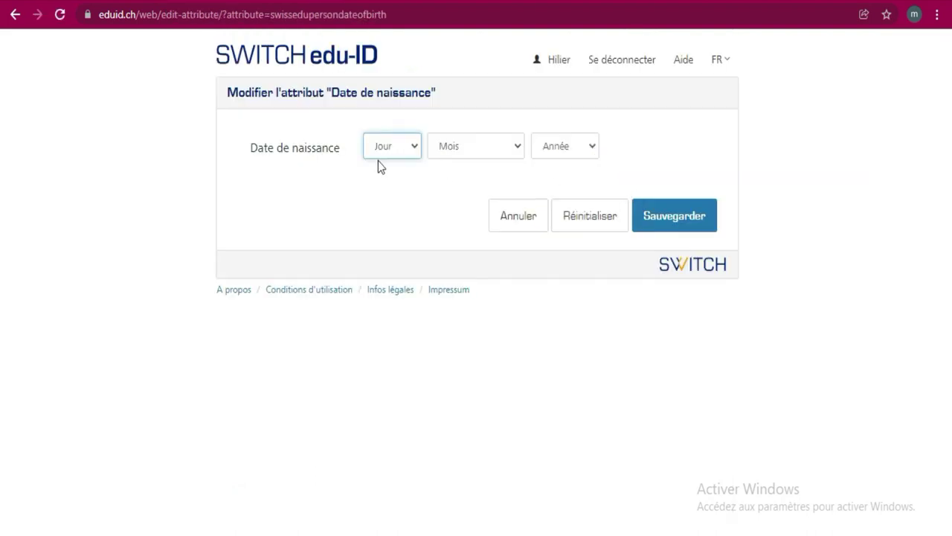
pyautogui.click(414, 142)
pyautogui.click(397, 222)
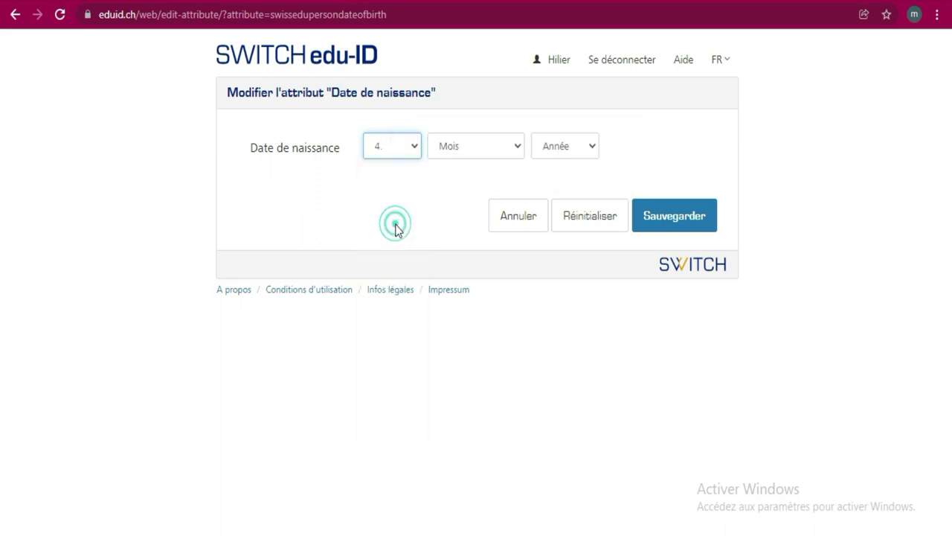
pyautogui.click(484, 151)
pyautogui.click(467, 183)
pyautogui.click(586, 144)
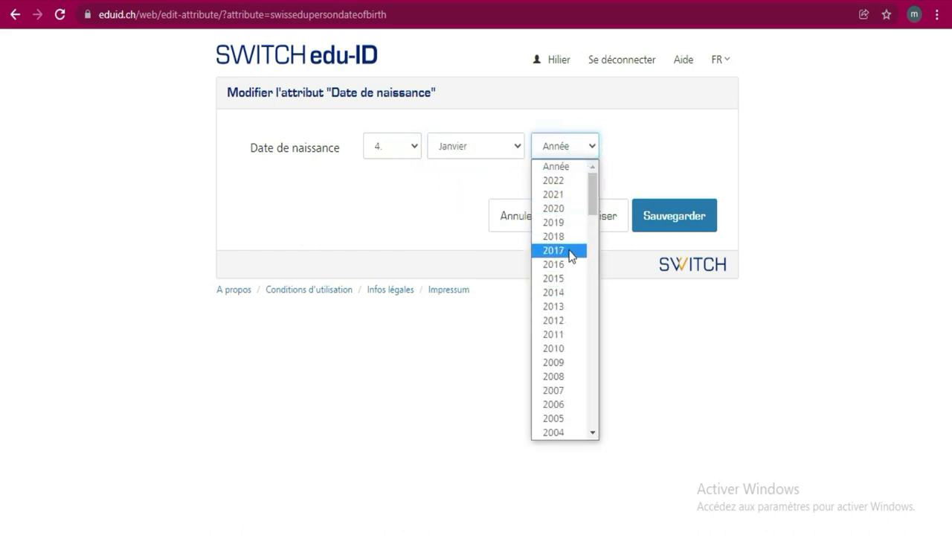
pyautogui.click(564, 432)
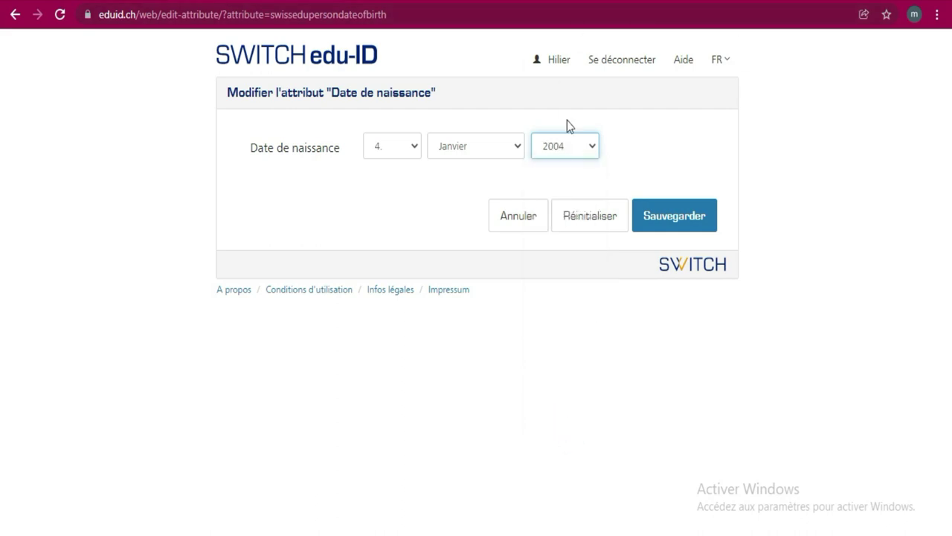
pyautogui.click(685, 226)
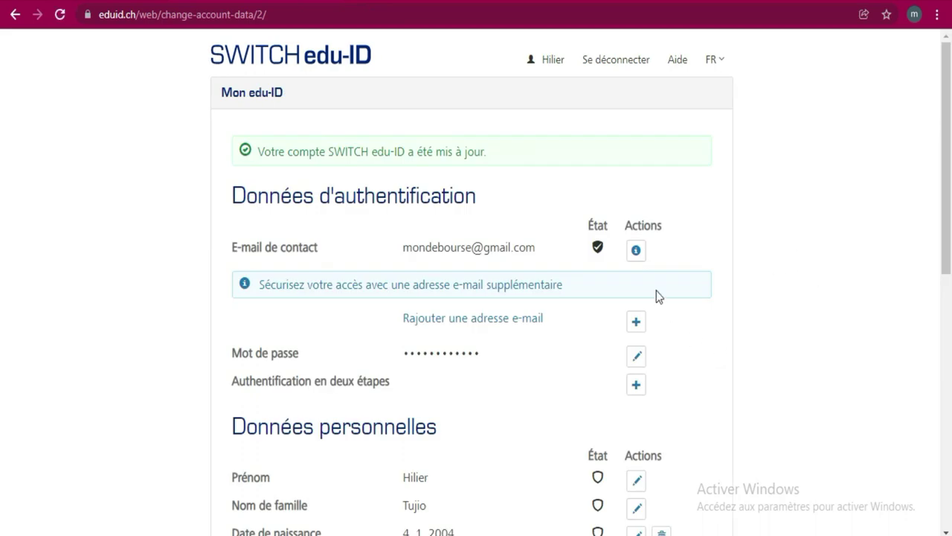
# View the matriculation number form in the personal data and leave it without entering anything.
pyautogui.scroll(-2, 455, 279)
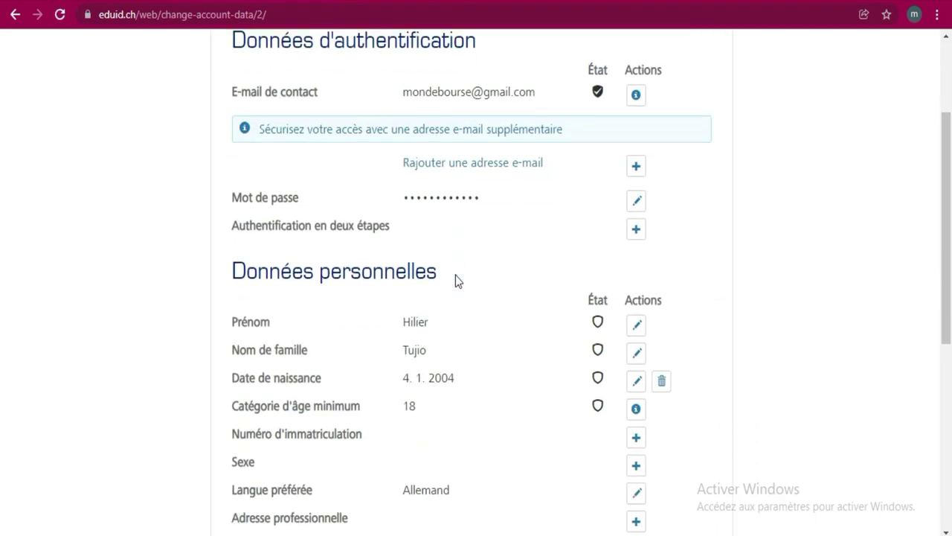
pyautogui.scroll(-2, 520, 300)
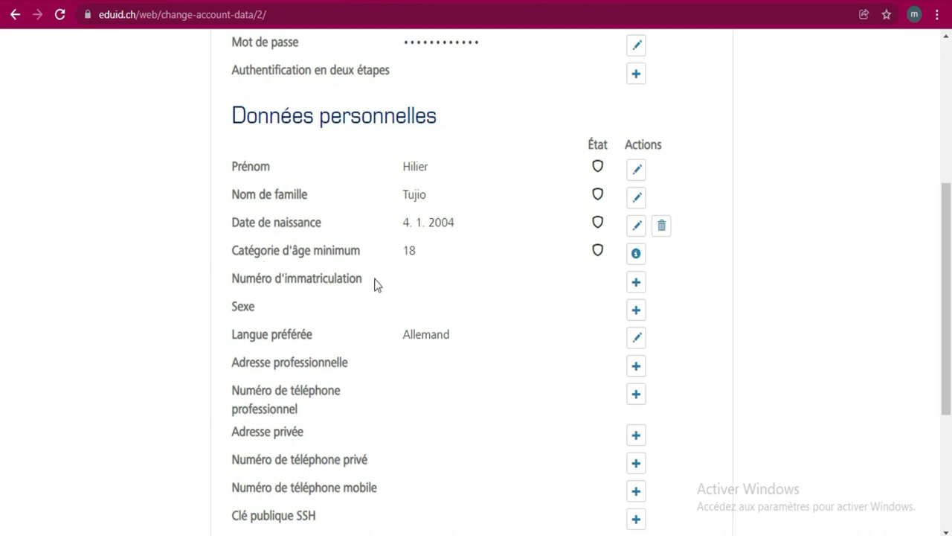
pyautogui.click(637, 283)
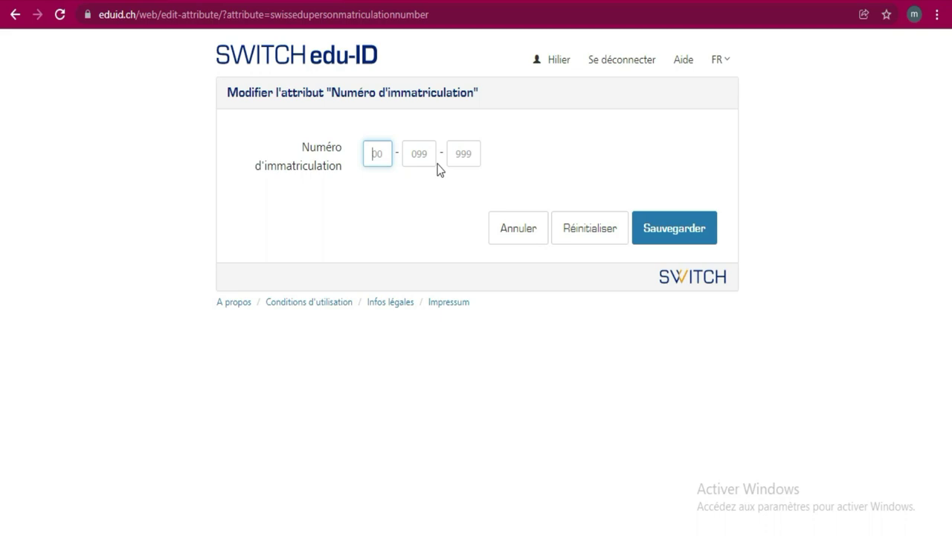
pyautogui.click(524, 231)
# Set the Sexe attribute in the personal data to masculin and save it.
pyautogui.scroll(-4, 595, 342)
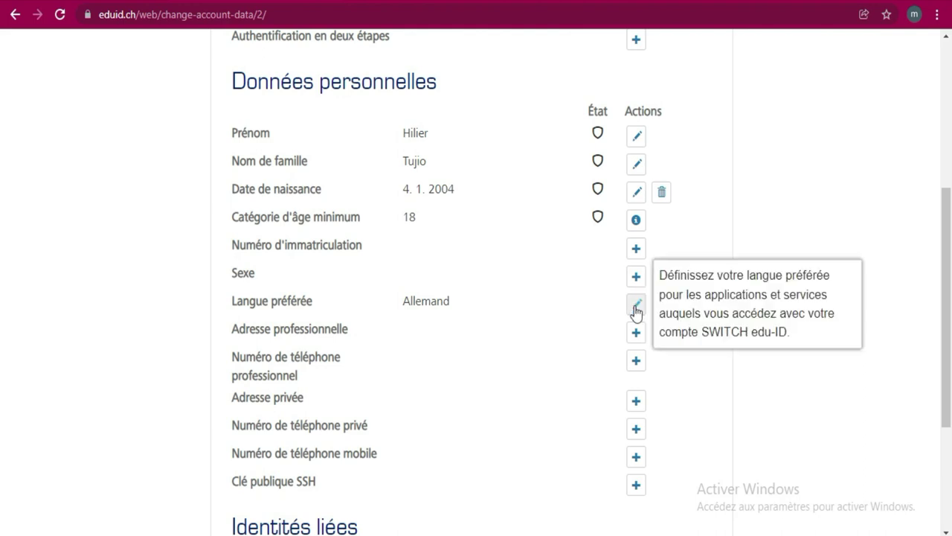
pyautogui.click(637, 281)
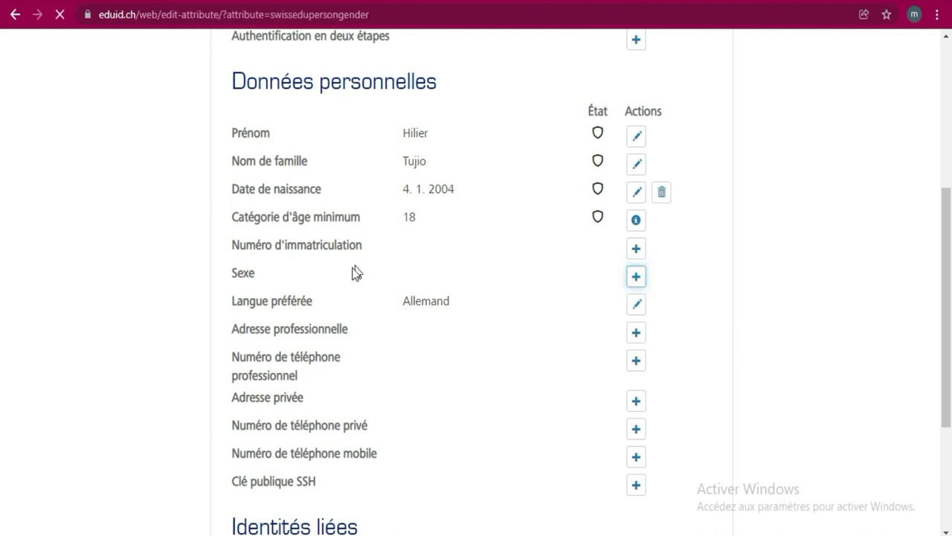
pyautogui.click(645, 151)
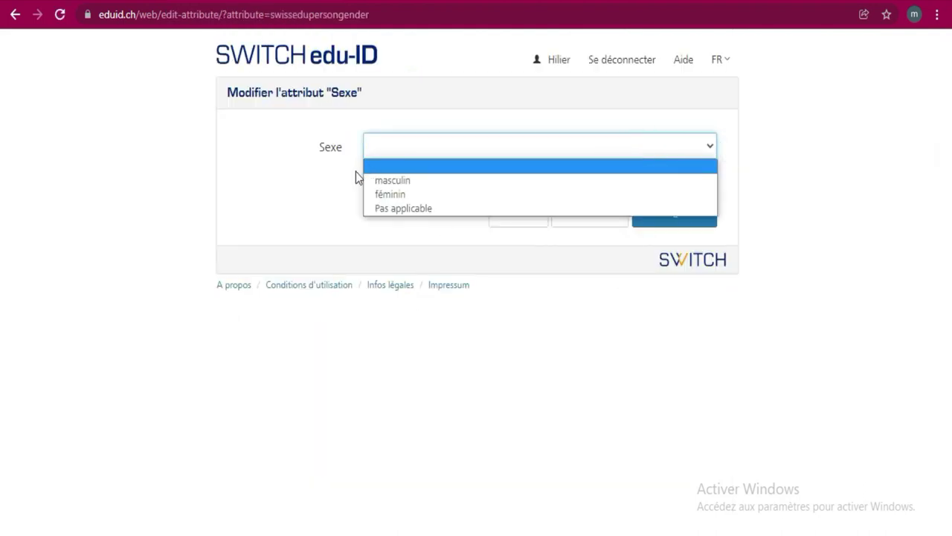
pyautogui.click(379, 183)
pyautogui.click(666, 213)
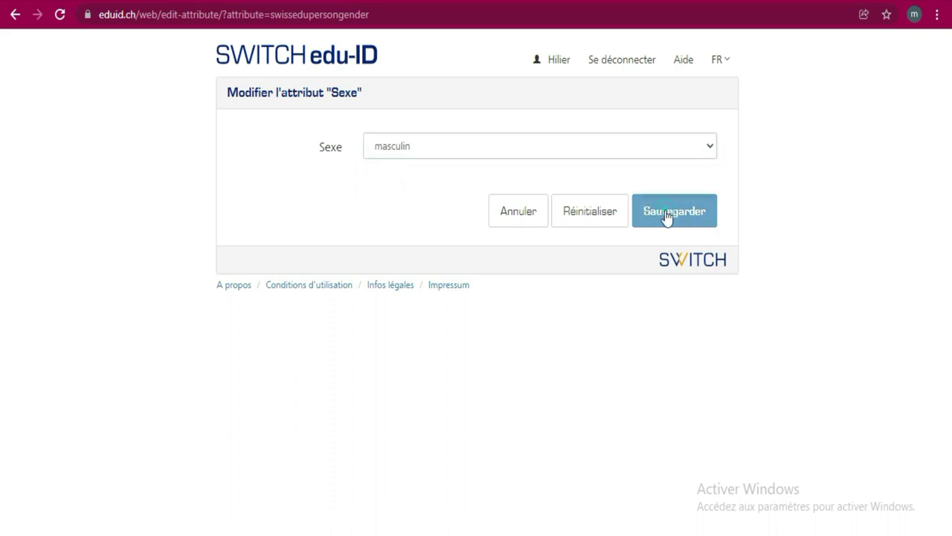
# Reopen the Sexe attribute for editing, select masculin again and save.
pyautogui.scroll(-4, 461, 387)
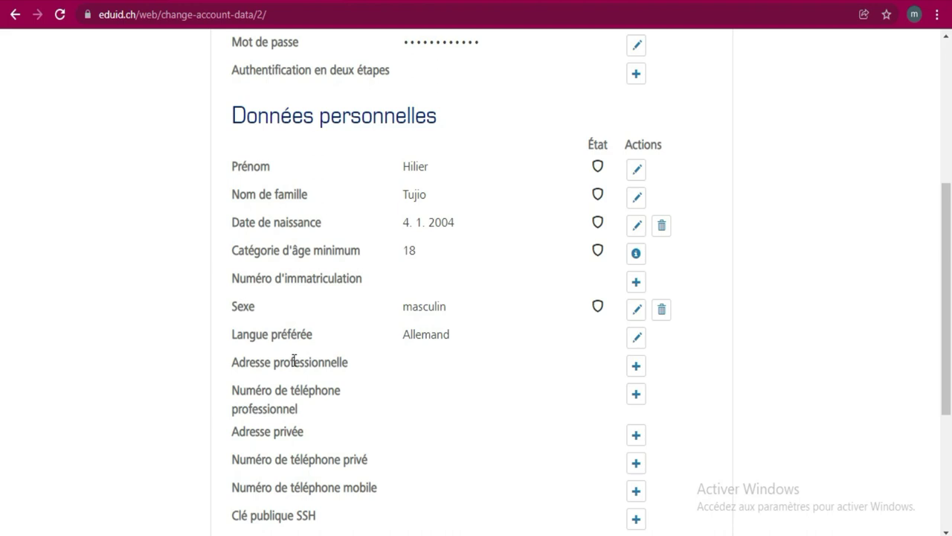
pyautogui.click(637, 311)
pyautogui.click(678, 145)
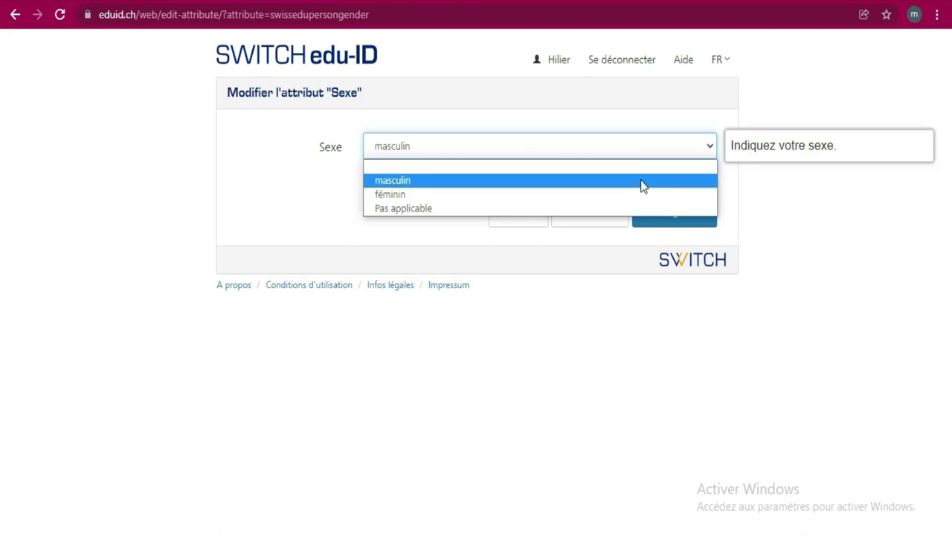
pyautogui.click(517, 184)
pyautogui.click(701, 212)
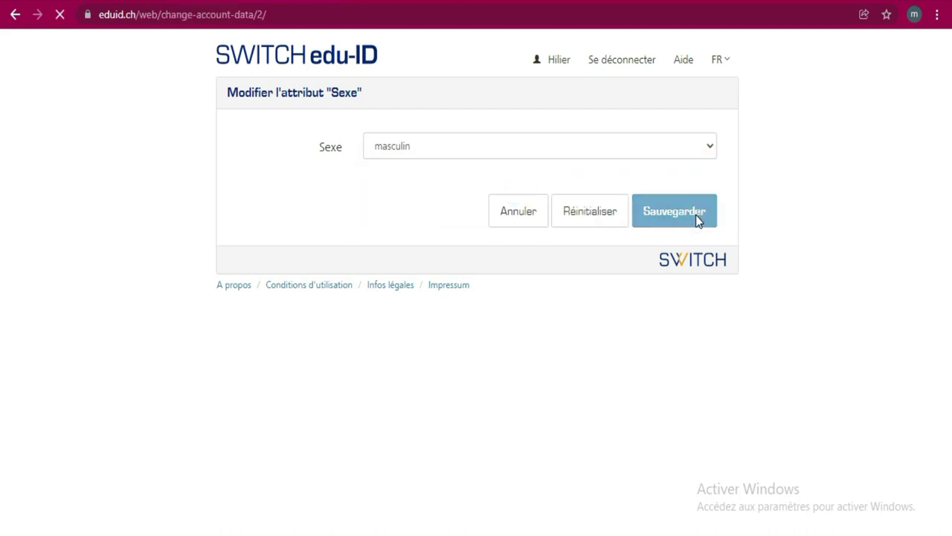
# Set the preferred language in the personal data to Français and save it.
pyautogui.scroll(-1, 594, 422)
pyautogui.scroll(-4, 594, 422)
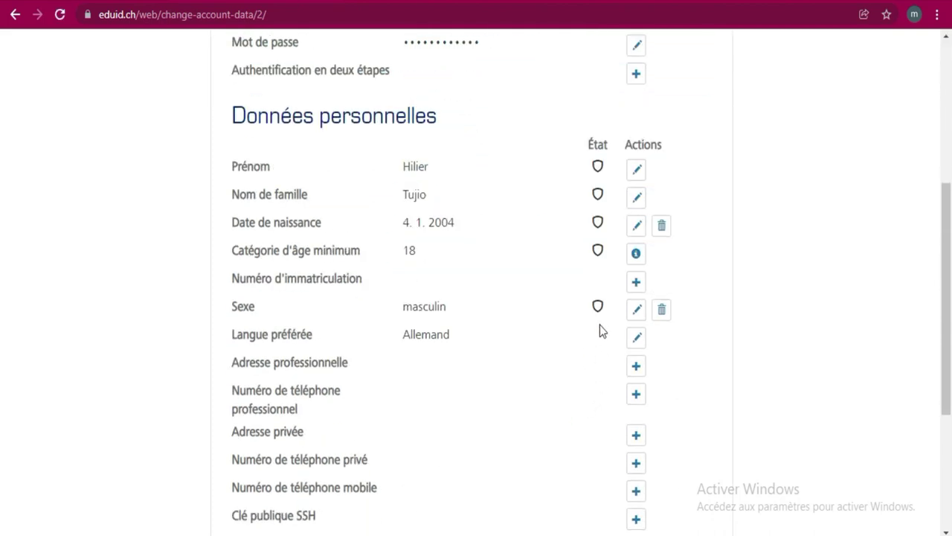
pyautogui.click(637, 339)
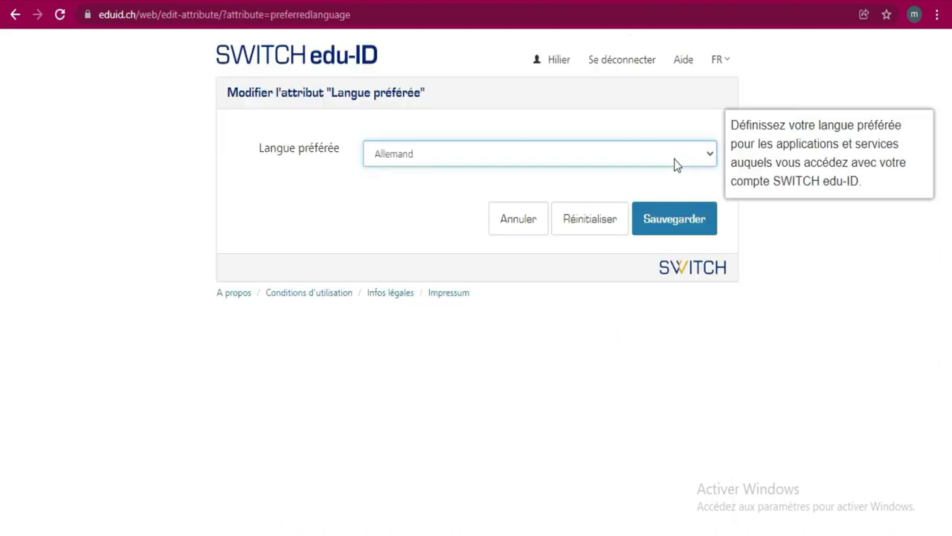
pyautogui.click(673, 156)
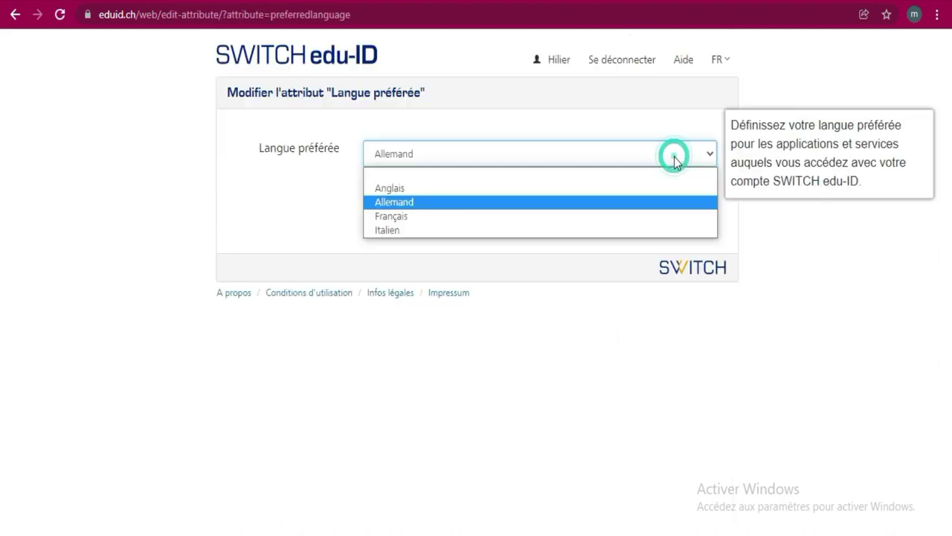
pyautogui.click(516, 217)
pyautogui.click(645, 223)
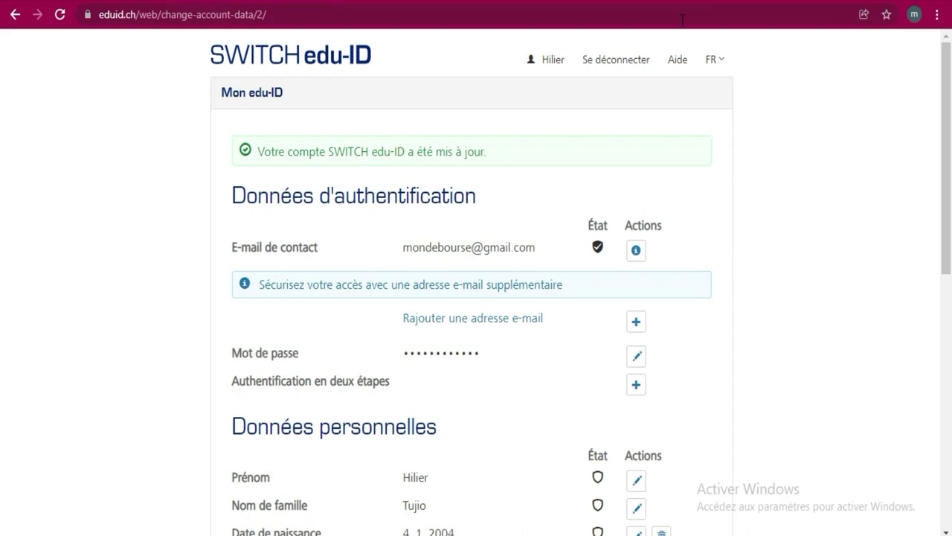
# Open the Adresse professionnelle attribute for editing and enter Lycee as the organisation, using the on-screen keyboard.
pyautogui.scroll(-3, 698, 236)
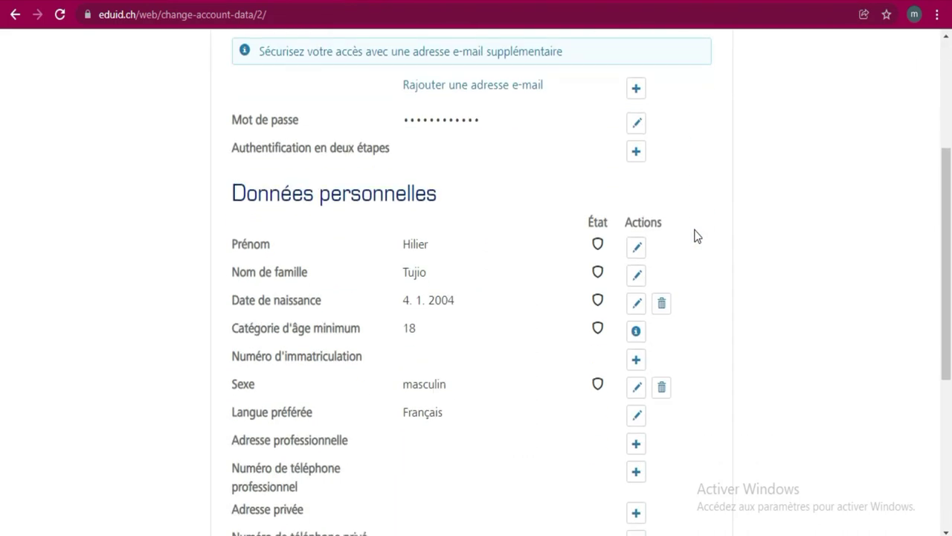
pyautogui.scroll(-2, 696, 234)
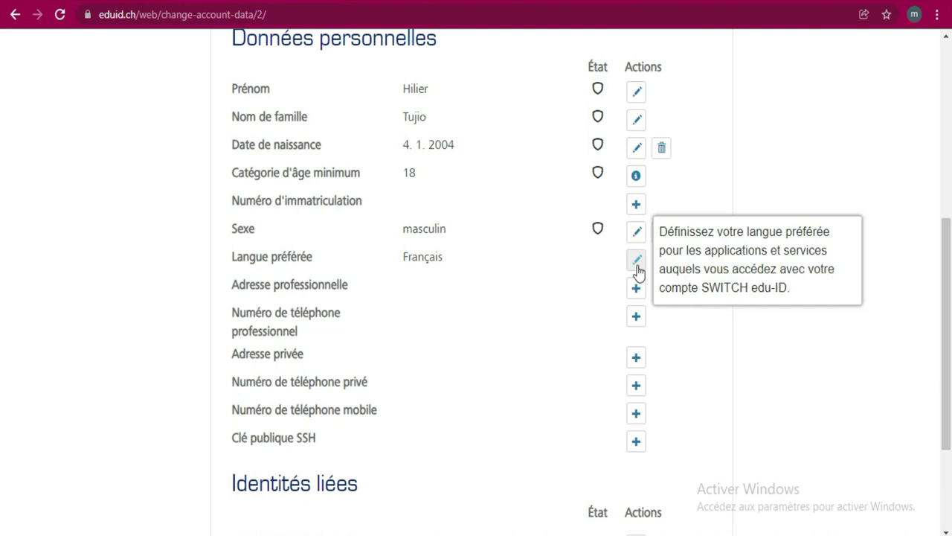
pyautogui.click(638, 296)
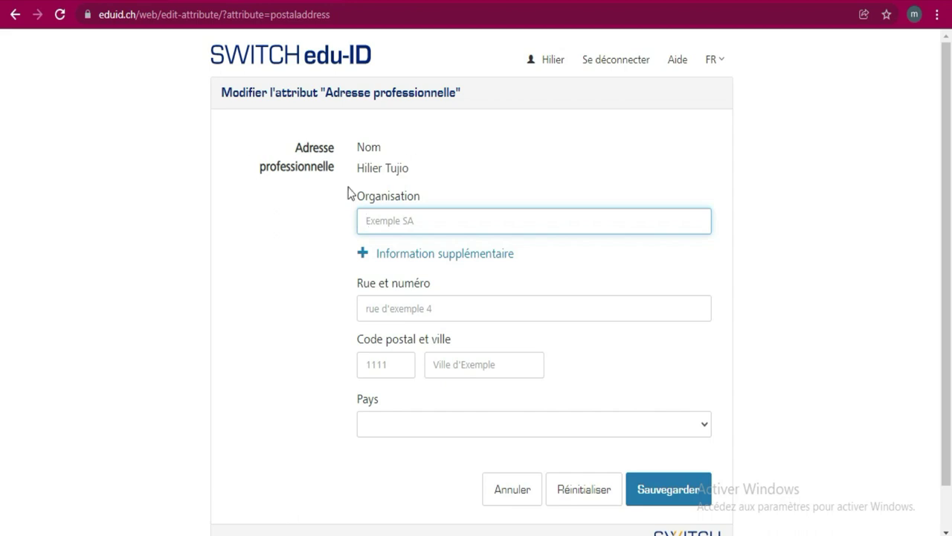
pyautogui.click(418, 221)
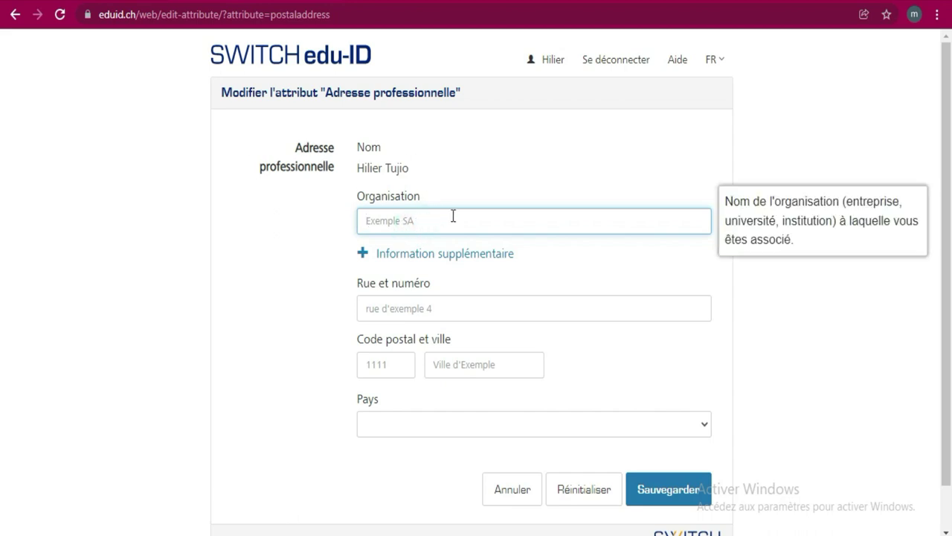
pyautogui.moveTo(439, 308)
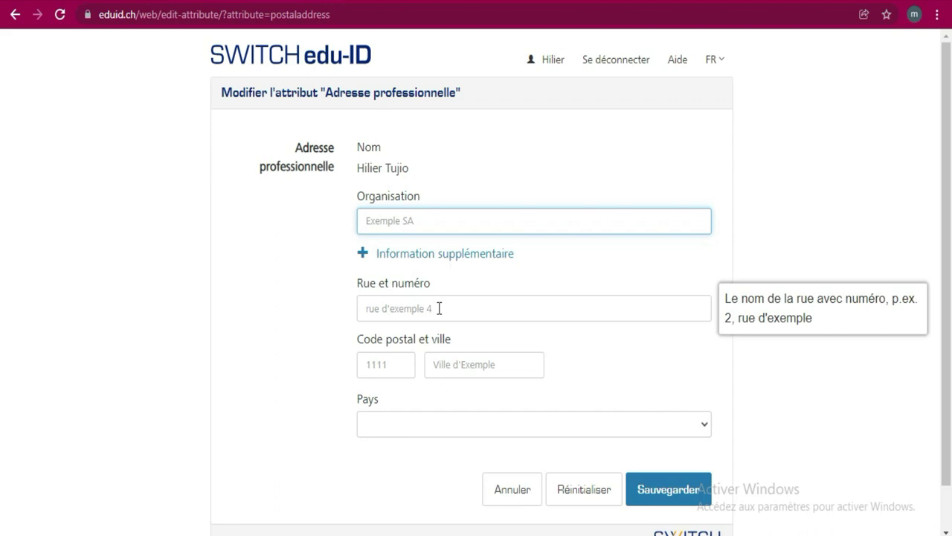
pyautogui.moveTo(418, 227)
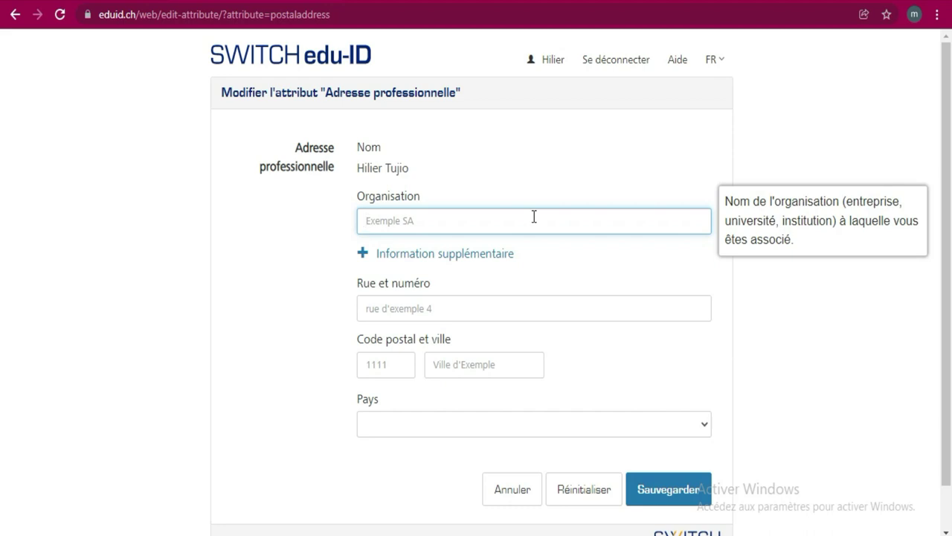
pyautogui.press('super+ctrl+o')
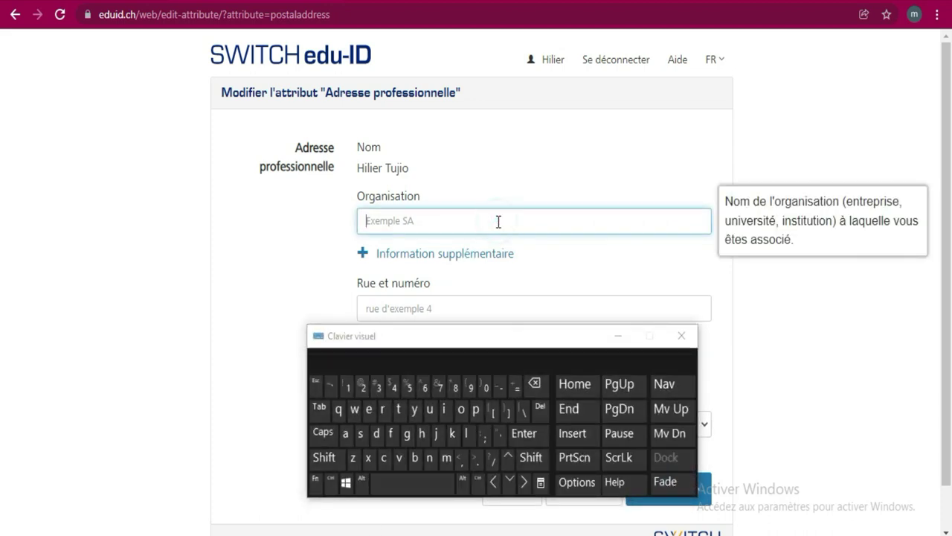
pyautogui.click(468, 433)
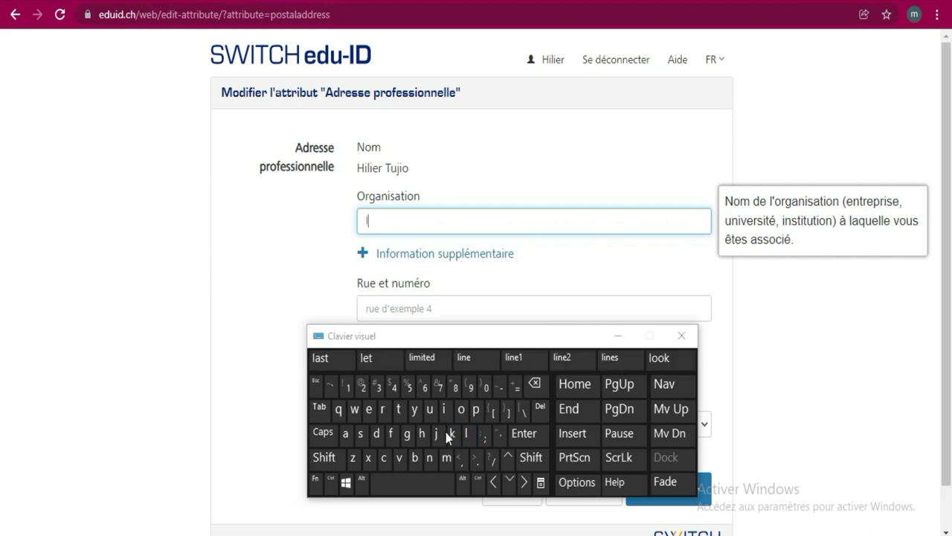
pyautogui.click(410, 410)
pyautogui.click(384, 457)
pyautogui.click(368, 409)
pyautogui.click(369, 409)
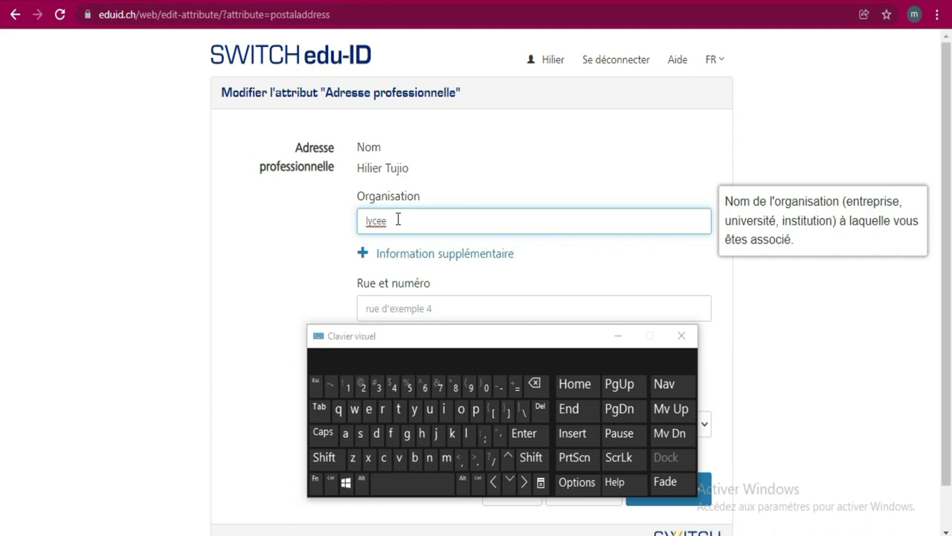
pyautogui.click(617, 336)
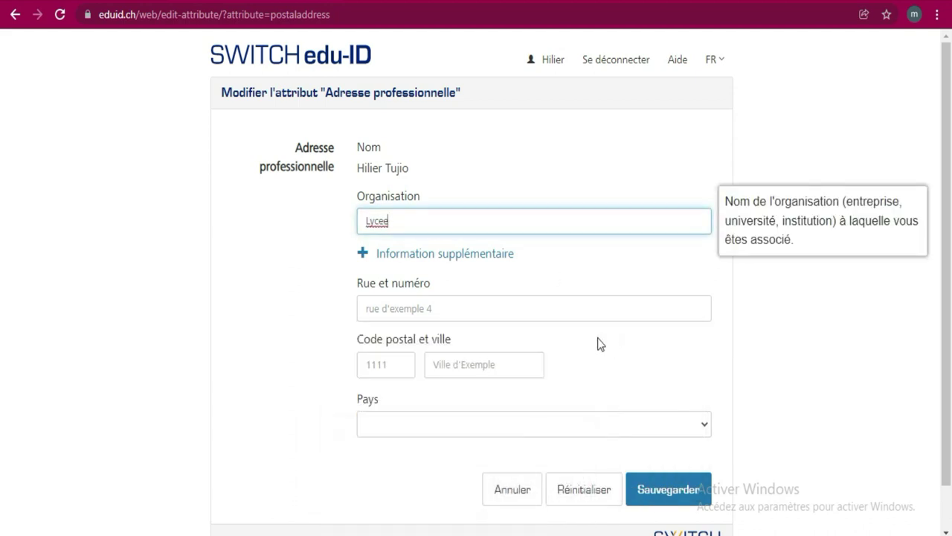
# Fill in the professional address from the saved street suggestion, replace its postal code with a four-digit one, and save it.
pyautogui.click(516, 307)
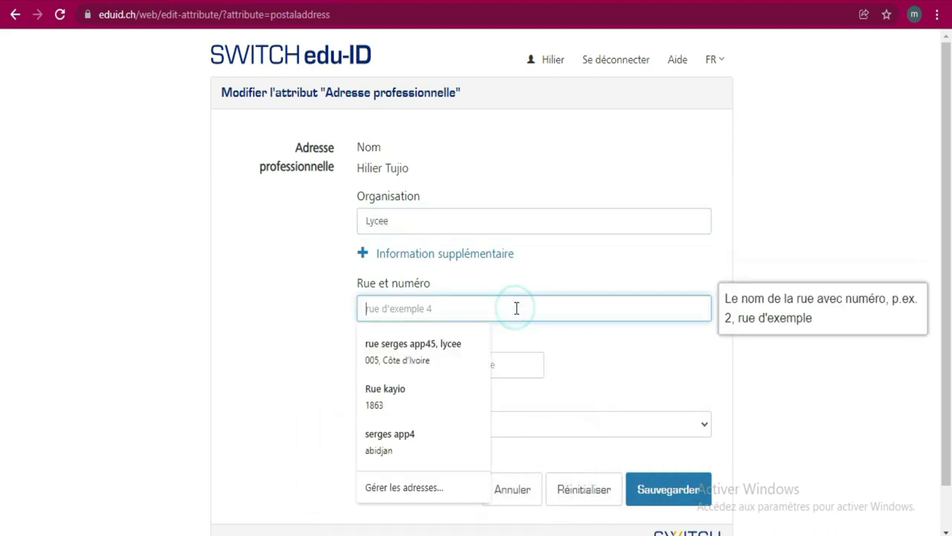
pyautogui.click(471, 342)
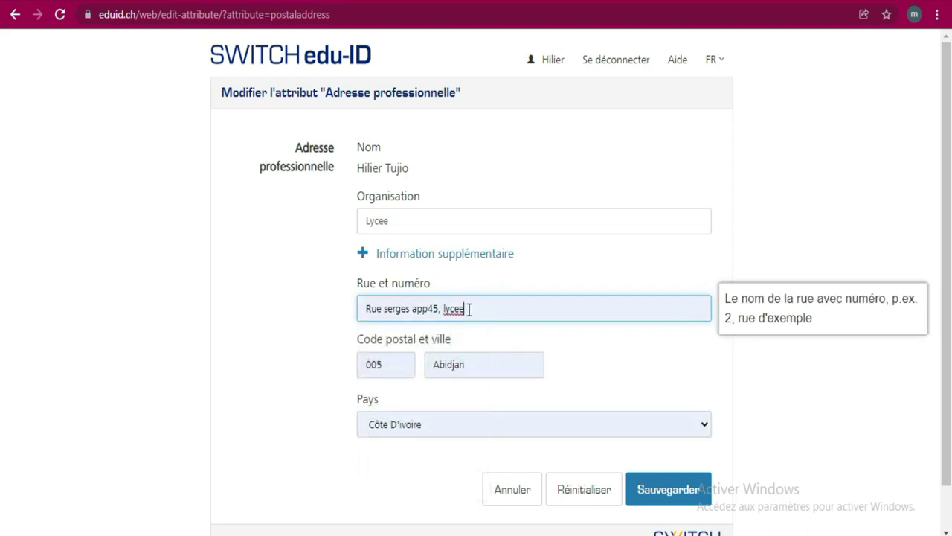
pyautogui.click(385, 364)
pyautogui.click(541, 387)
pyautogui.click(541, 386)
pyautogui.click(545, 390)
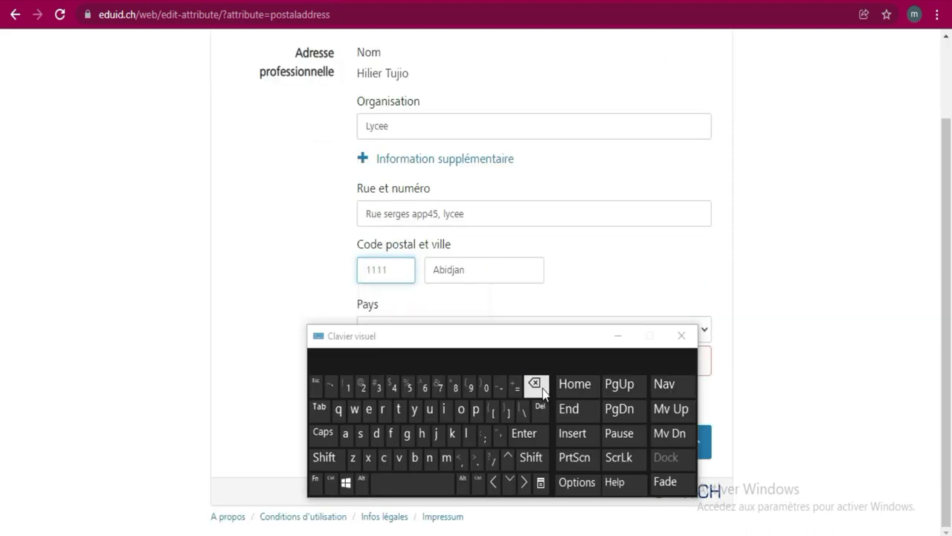
pyautogui.click(348, 387)
pyautogui.click(454, 387)
pyautogui.click(378, 385)
pyautogui.click(617, 335)
pyautogui.click(654, 440)
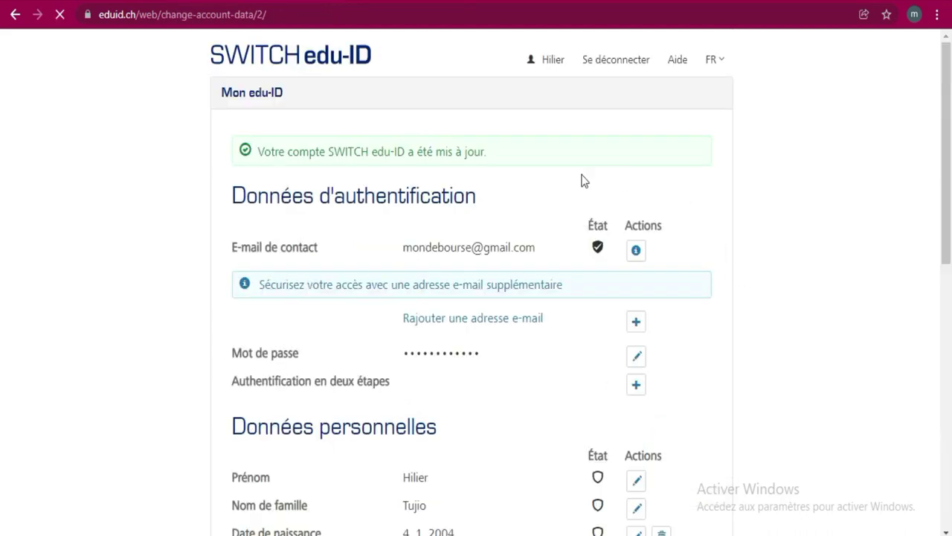
# Open the professional phone number attribute for editing and enter the Côte d'Ivoire country prefix with the on-screen keyboard.
pyautogui.scroll(-4, 579, 184)
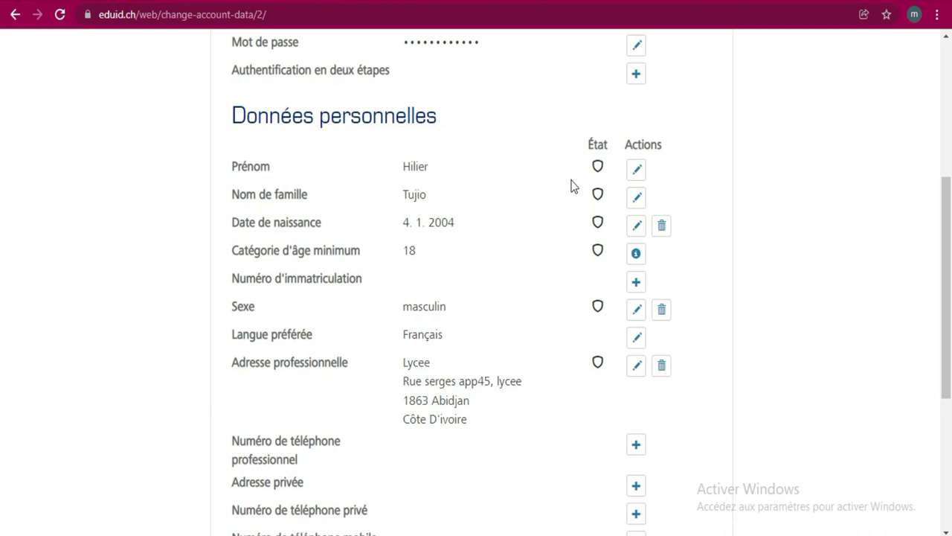
pyautogui.scroll(-2, 572, 186)
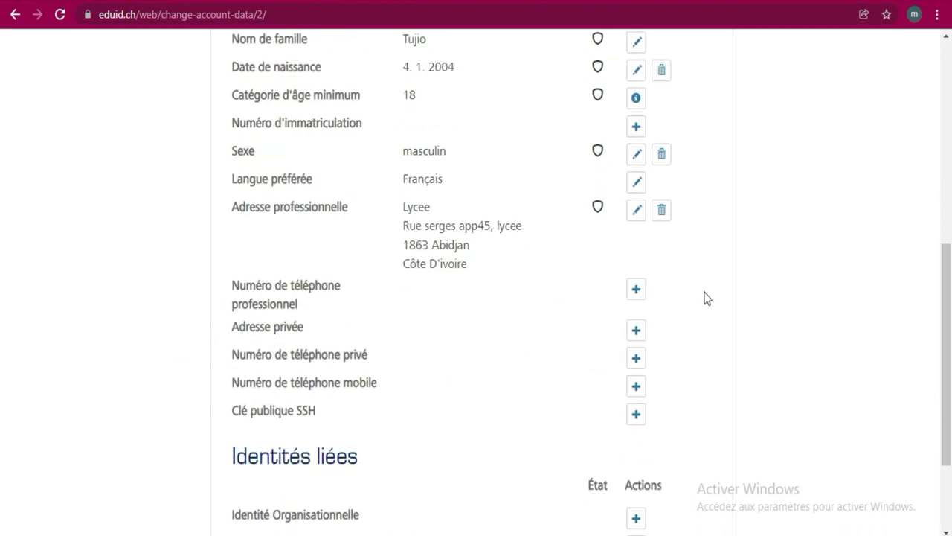
pyautogui.click(634, 291)
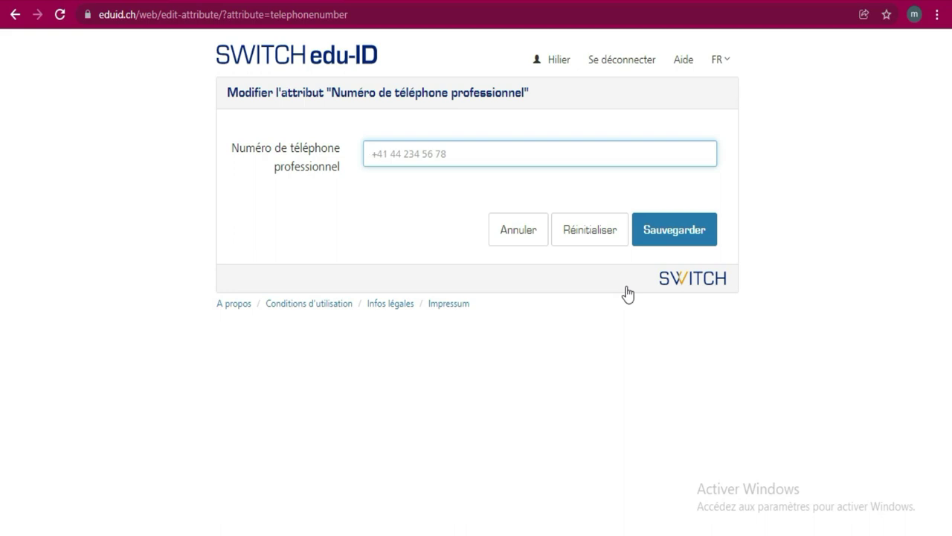
pyautogui.press('ctrl+super+o')
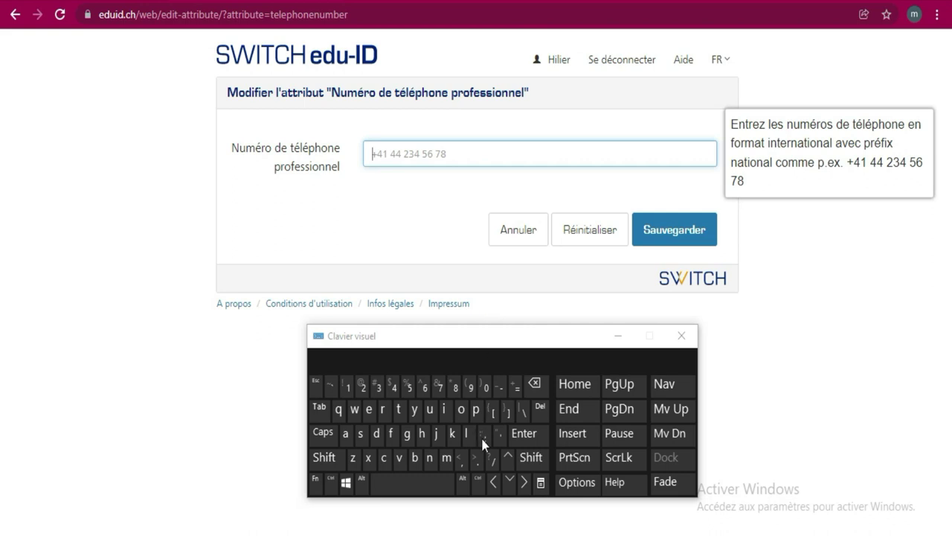
pyautogui.click(323, 457)
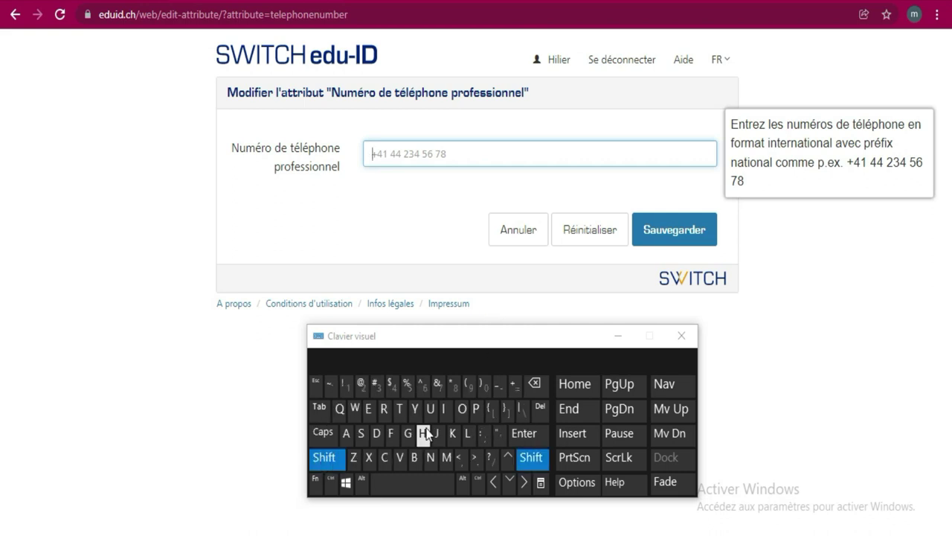
pyautogui.click(516, 393)
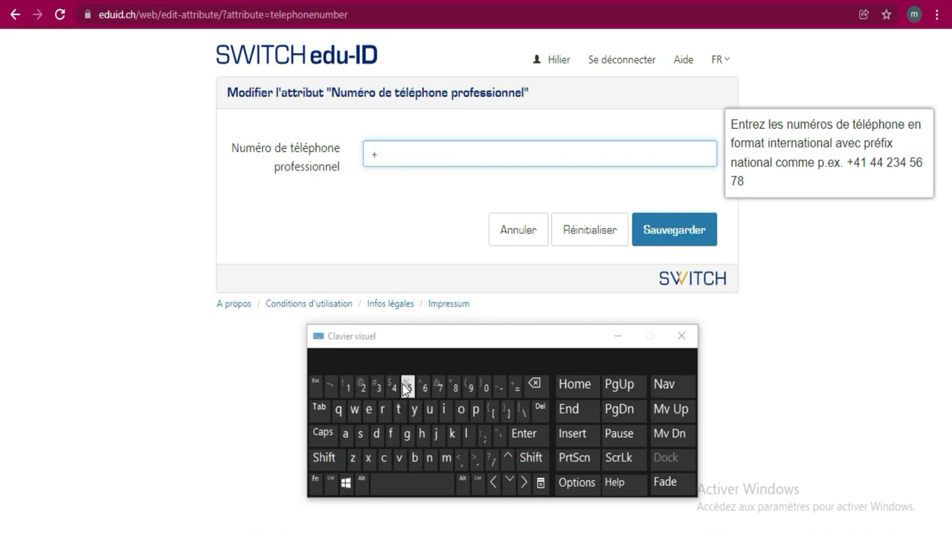
pyautogui.click(363, 387)
pyautogui.click(364, 386)
pyautogui.click(408, 387)
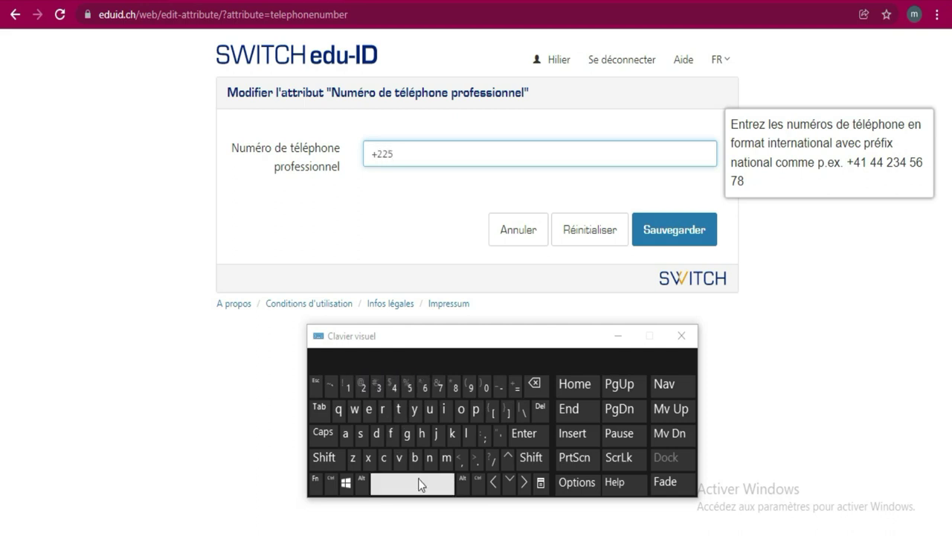
pyautogui.moveTo(924, 484)
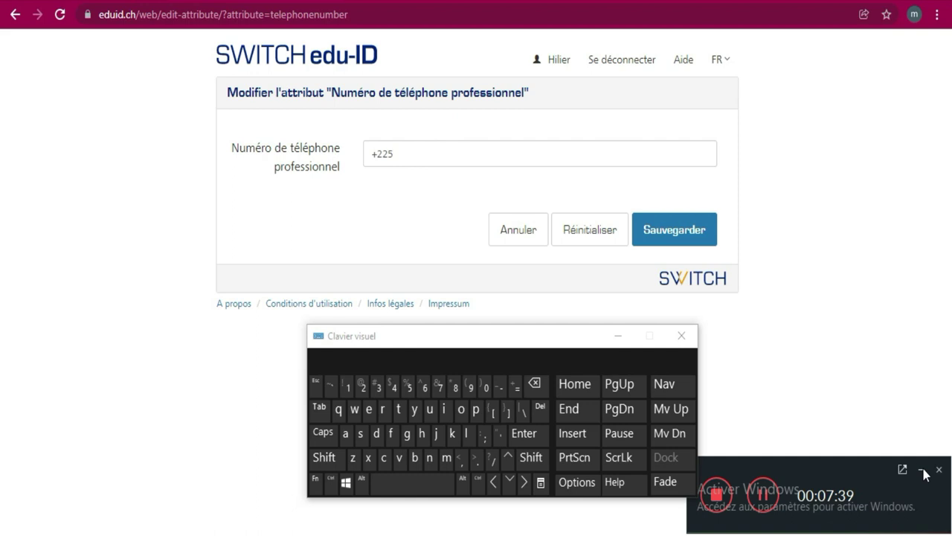
pyautogui.click(923, 472)
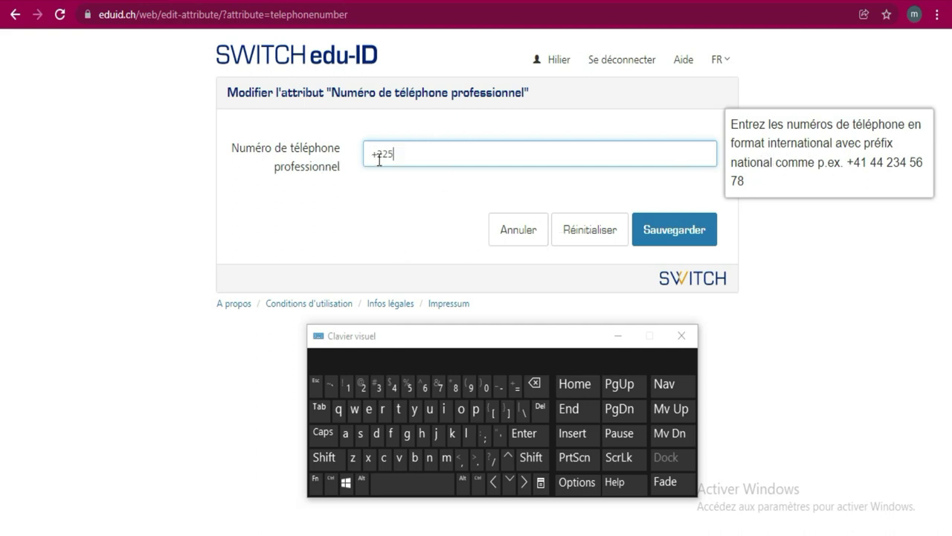
# Enter the remaining digits of the professional phone number and save the attribute.
pyautogui.click(489, 386)
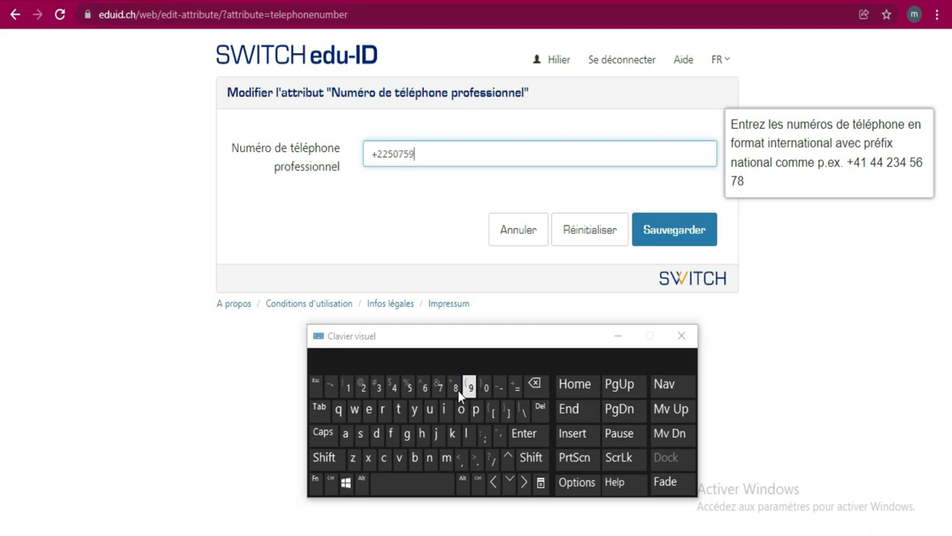
pyautogui.click(377, 389)
pyautogui.click(377, 388)
pyautogui.click(348, 387)
pyautogui.click(364, 387)
pyautogui.click(396, 388)
pyautogui.click(396, 388)
pyautogui.click(667, 230)
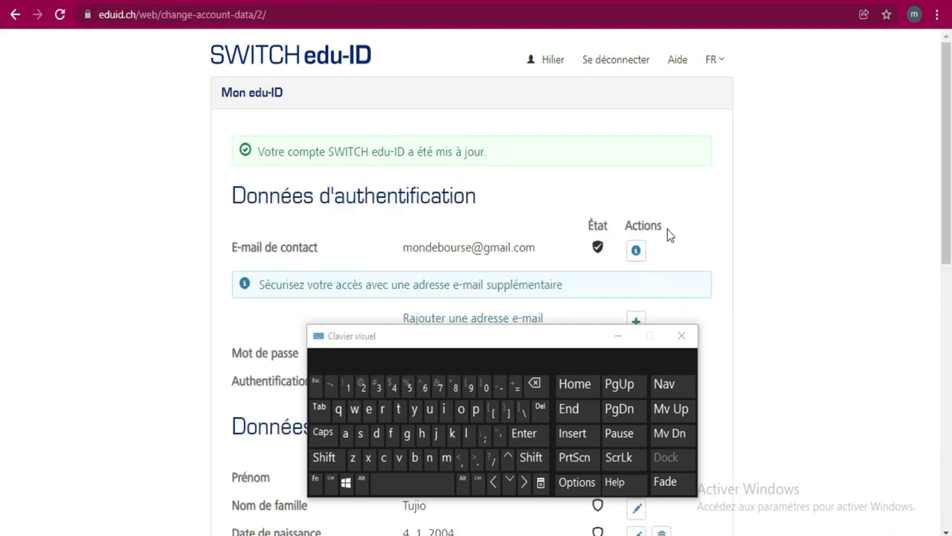
# Open the Adresse privée attribute for editing and fill in the street, city and country from the saved address suggestion.
pyautogui.scroll(-5, 667, 229)
pyautogui.scroll(-1, 668, 229)
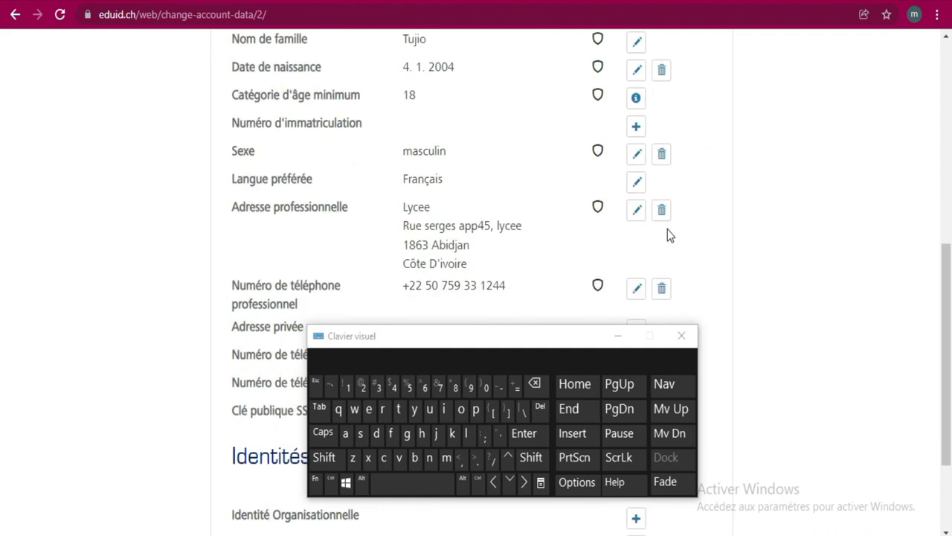
pyautogui.scroll(-2, 667, 229)
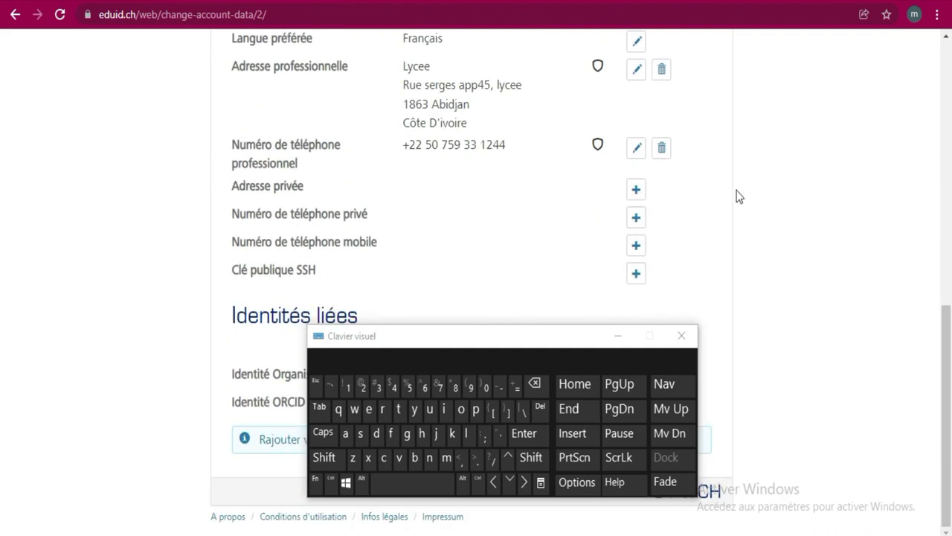
pyautogui.click(636, 193)
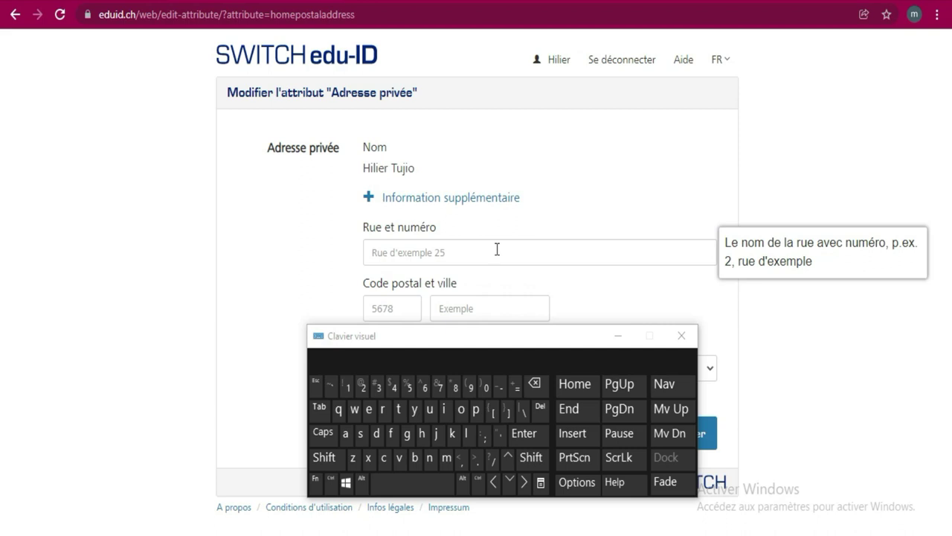
pyautogui.click(497, 252)
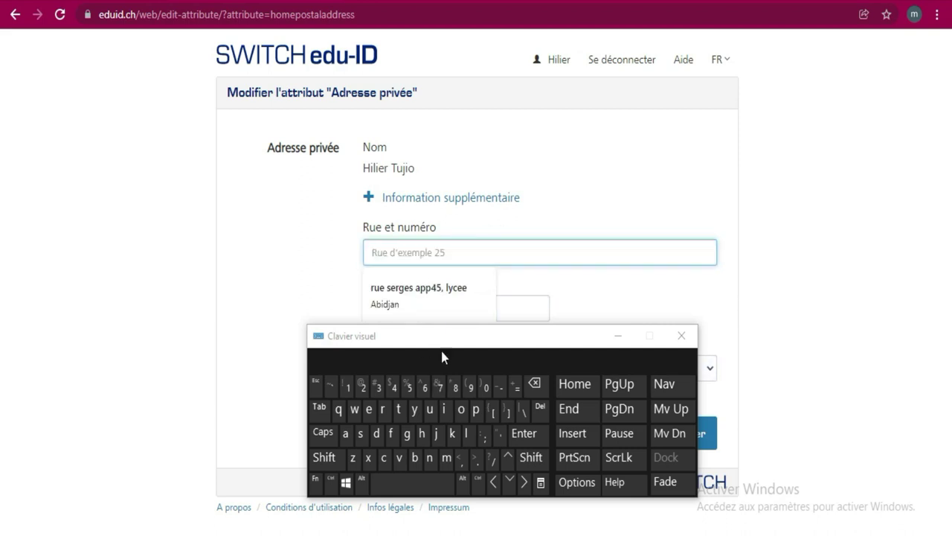
pyautogui.click(402, 287)
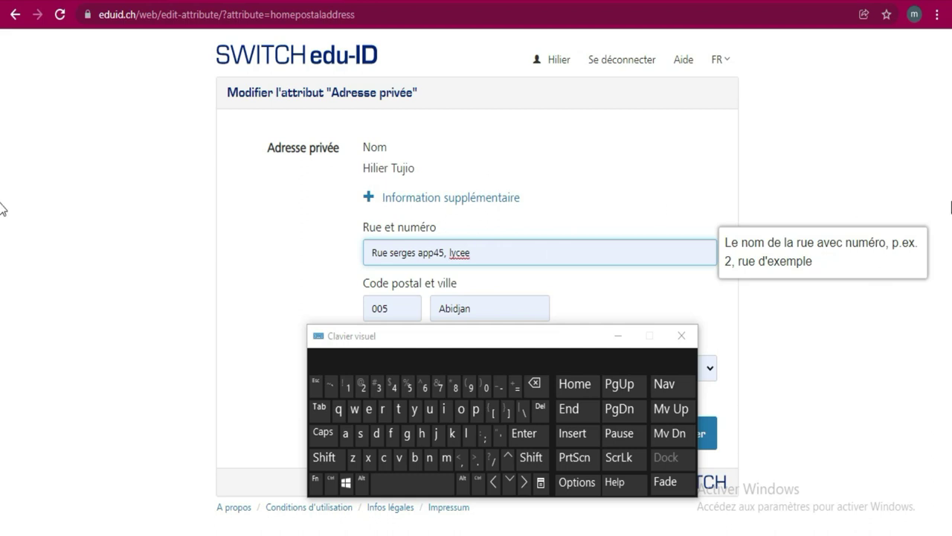
# Replace the private address's postal code with a four-digit one, moving the on-screen keyboard clear of the form.
pyautogui.moveTo(493, 339); pyautogui.dragTo(500, 444)
pyautogui.click(426, 252)
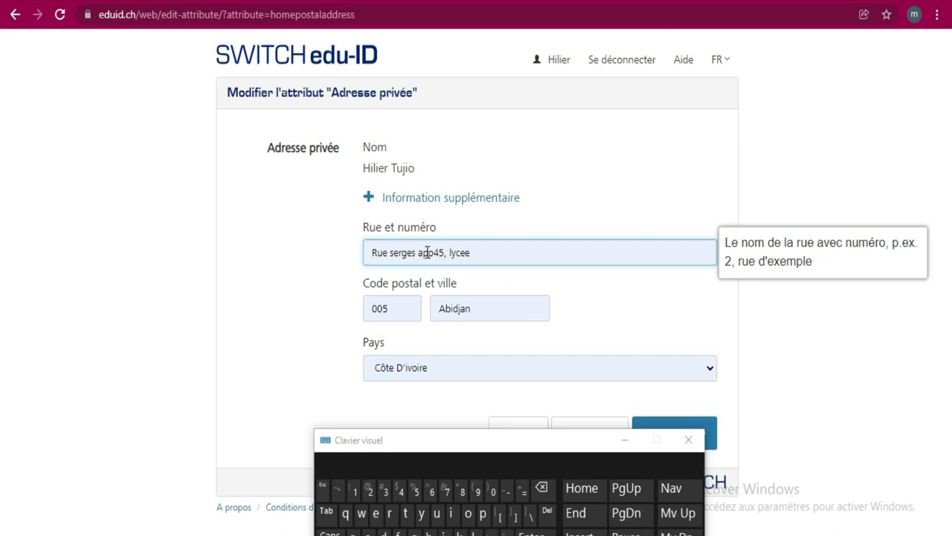
pyautogui.click(406, 301)
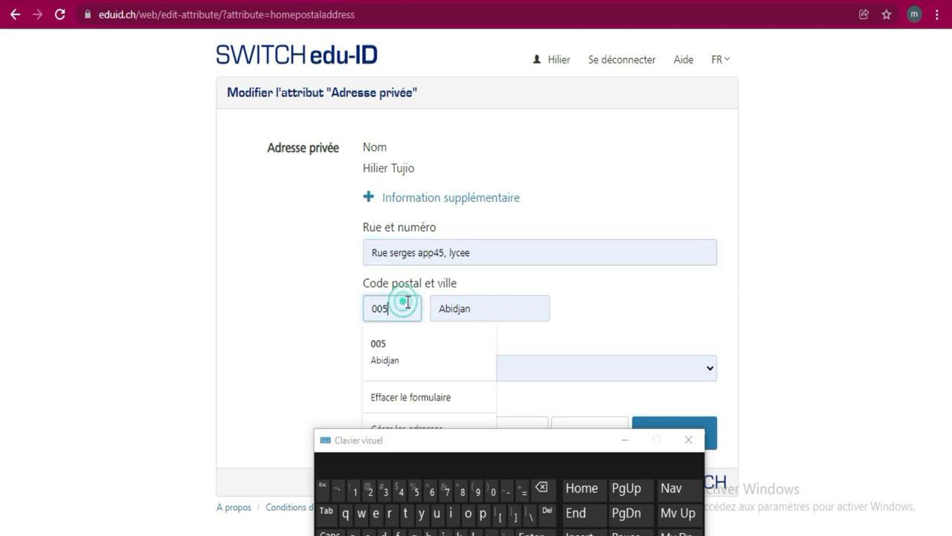
pyautogui.click(543, 489)
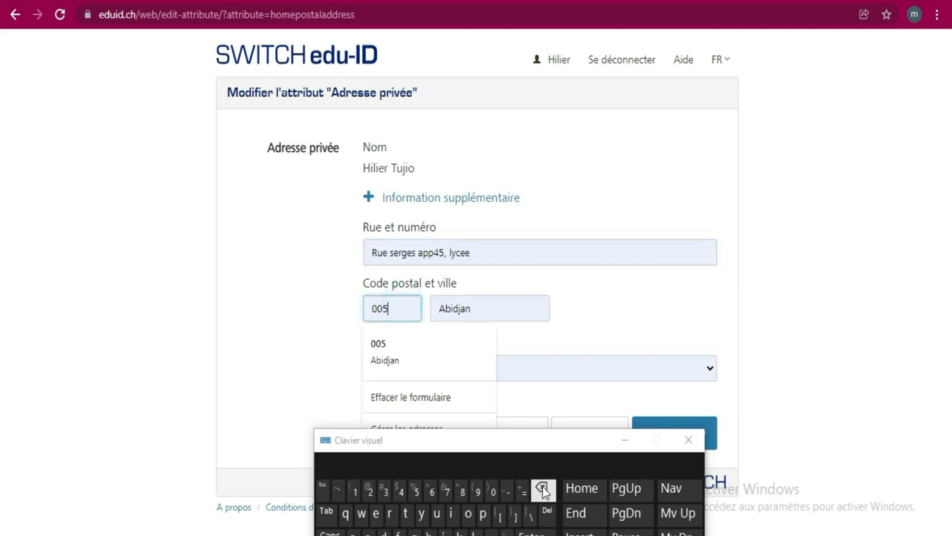
pyautogui.click(542, 489)
pyautogui.click(542, 489)
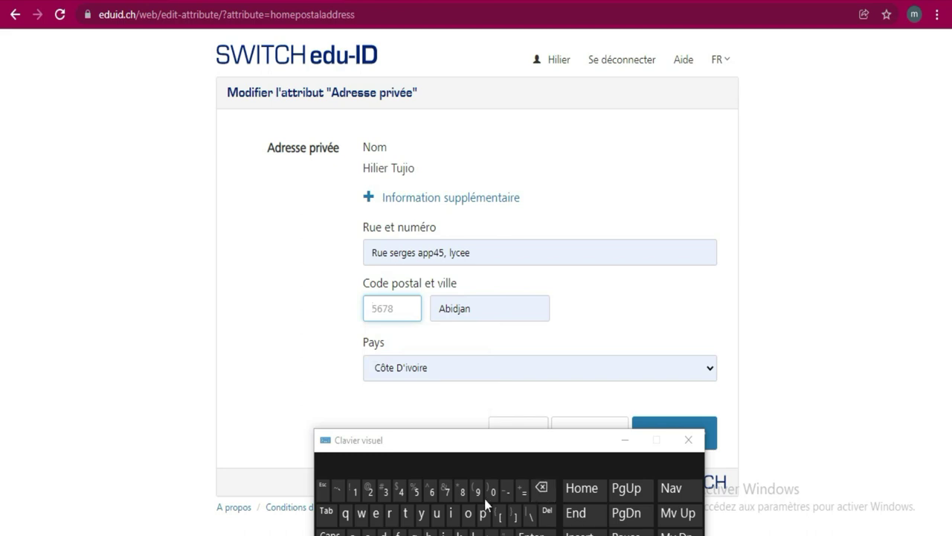
pyautogui.click(401, 491)
pyautogui.click(417, 492)
pyautogui.click(432, 493)
pyautogui.click(448, 492)
pyautogui.moveTo(544, 445); pyautogui.dragTo(326, 439)
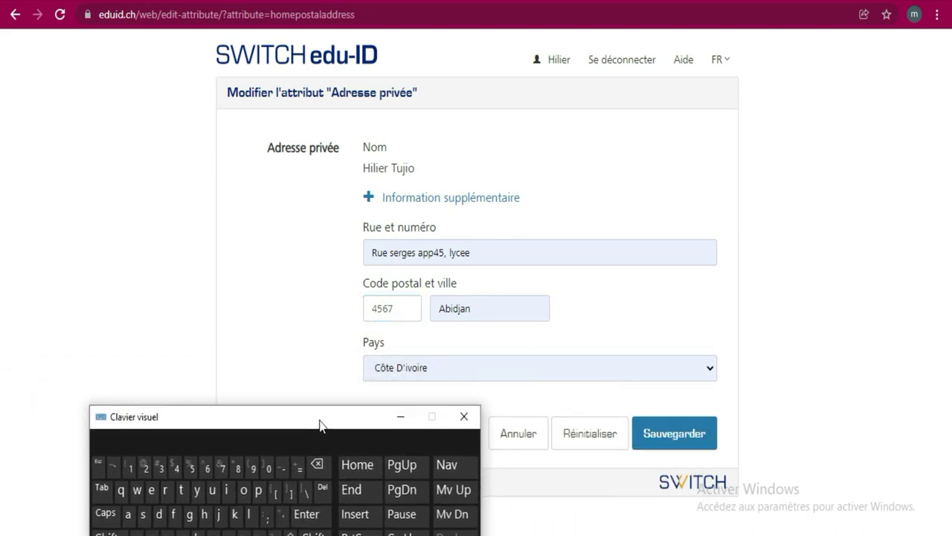
# Save the private address and open the Numéro de téléphone privé attribute for editing, moving the on-screen keyboard below the form.
pyautogui.click(663, 435)
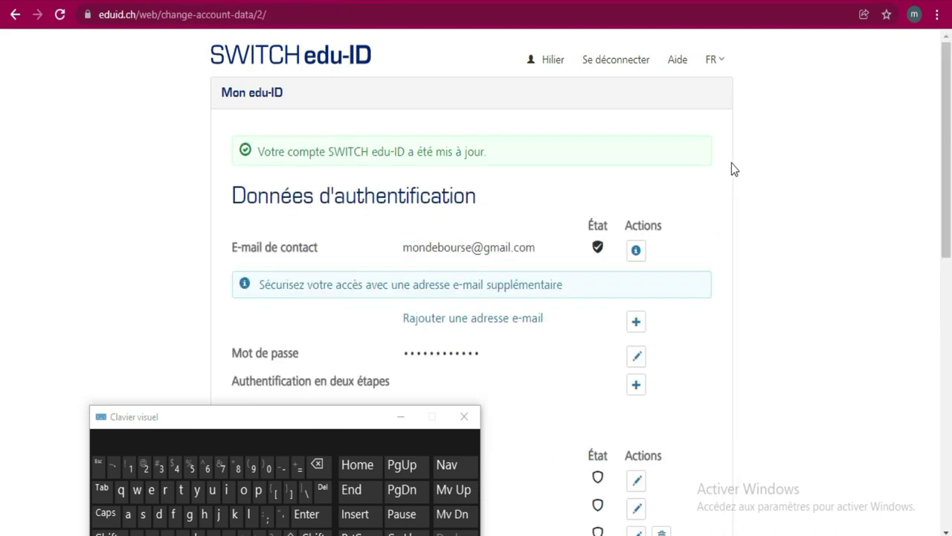
pyautogui.scroll(-3, 732, 163)
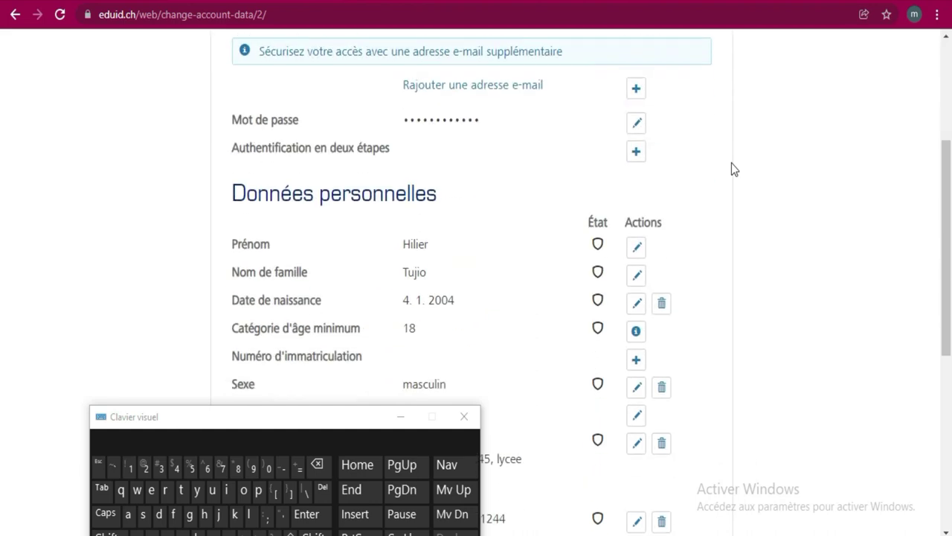
pyautogui.scroll(-4, 731, 164)
pyautogui.scroll(-2, 731, 164)
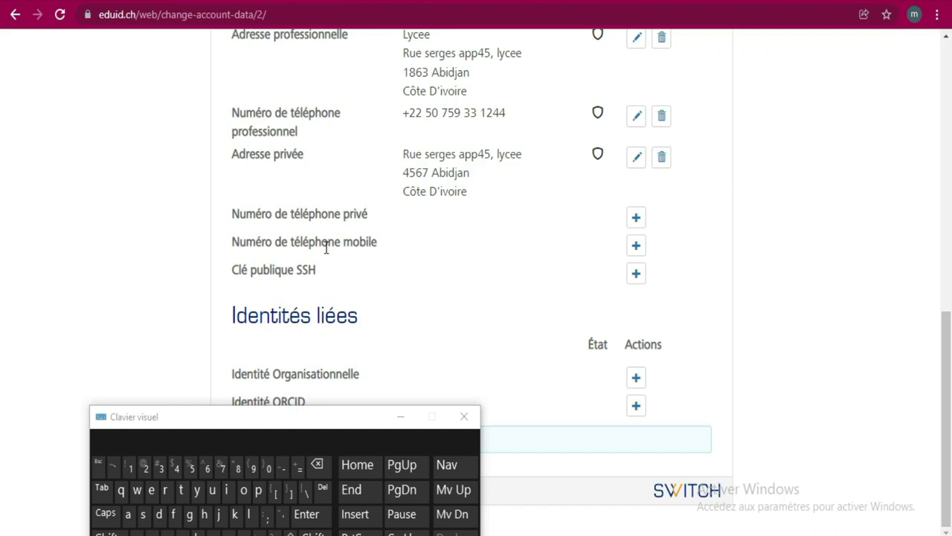
pyautogui.click(635, 220)
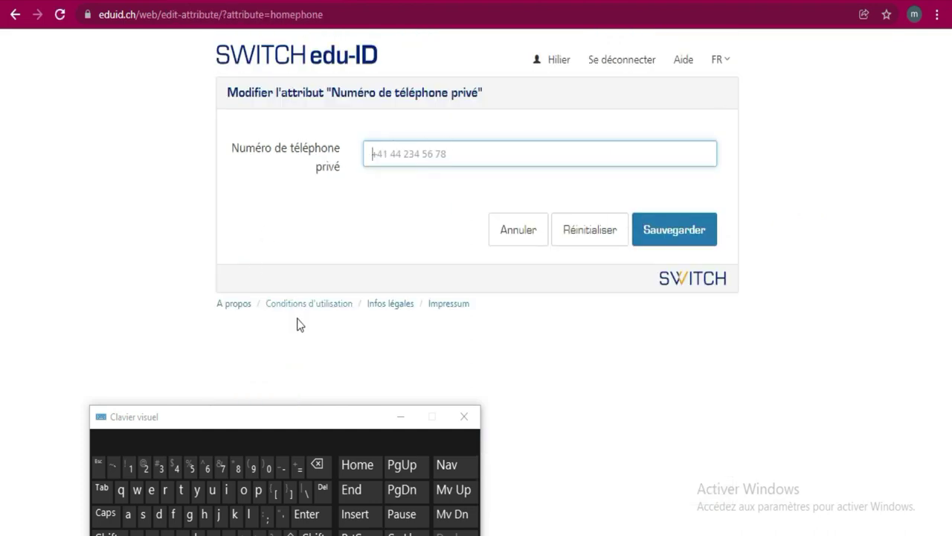
pyautogui.moveTo(304, 420); pyautogui.dragTo(403, 291)
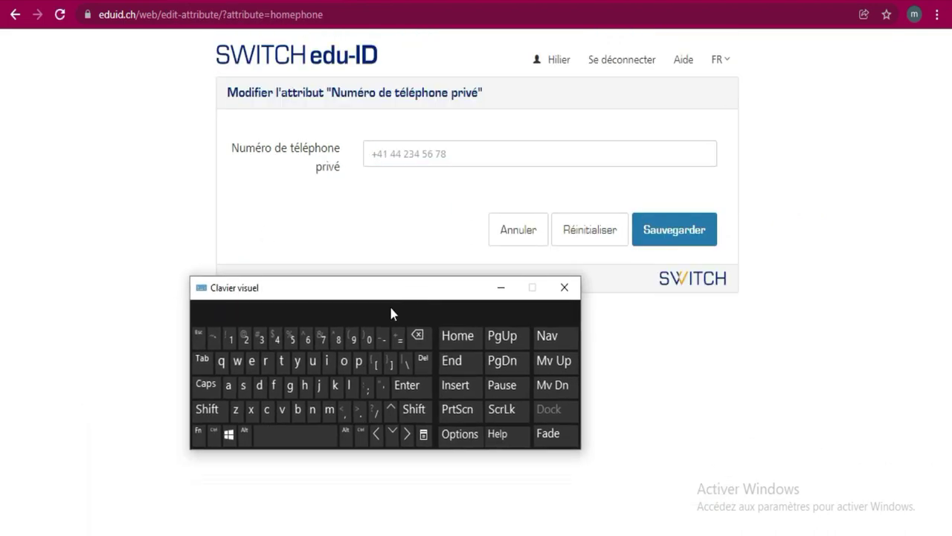
pyautogui.click(207, 409)
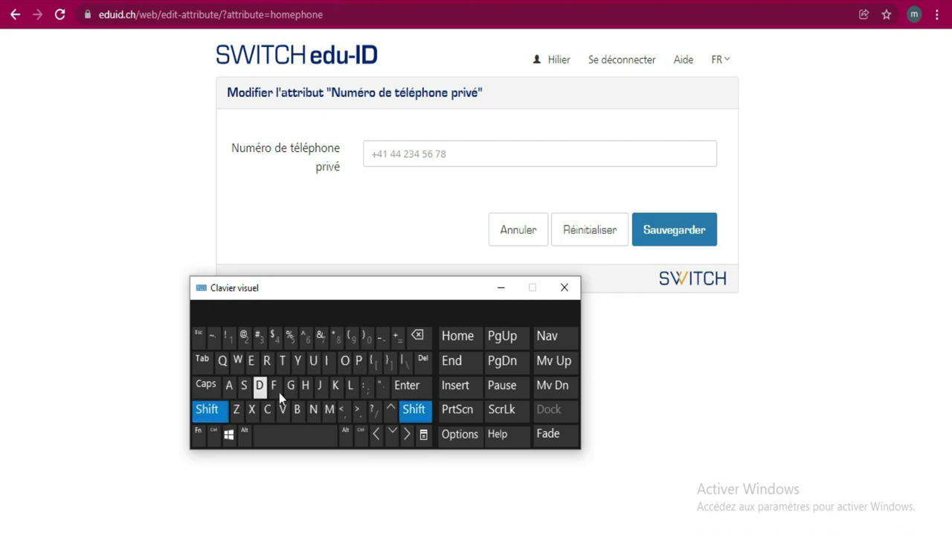
pyautogui.click(399, 339)
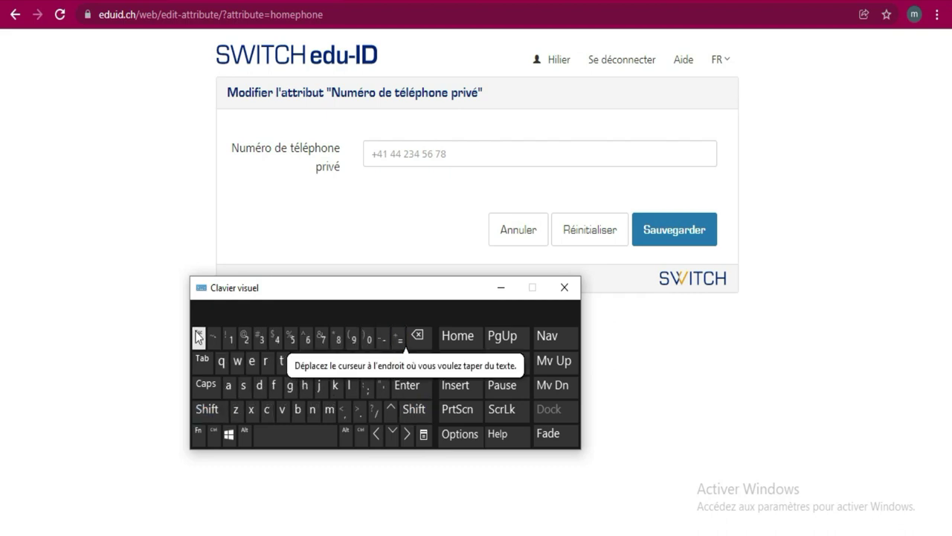
pyautogui.click(246, 337)
pyautogui.click(294, 340)
pyautogui.click(309, 341)
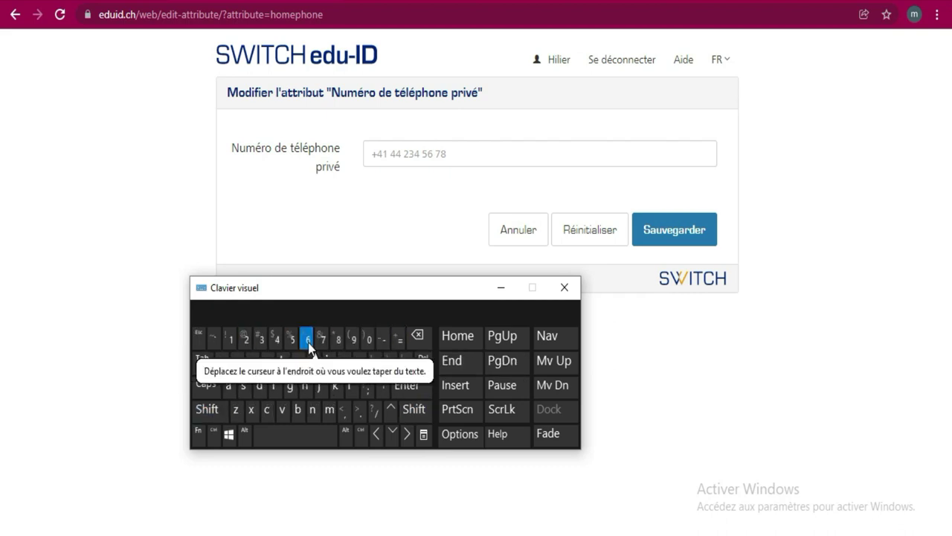
pyautogui.click(321, 341)
pyautogui.click(366, 342)
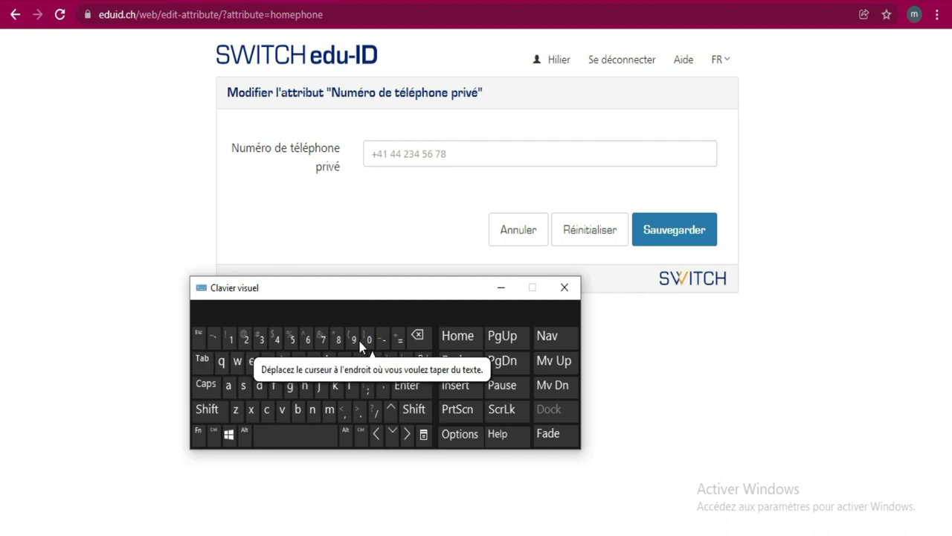
pyautogui.click(354, 340)
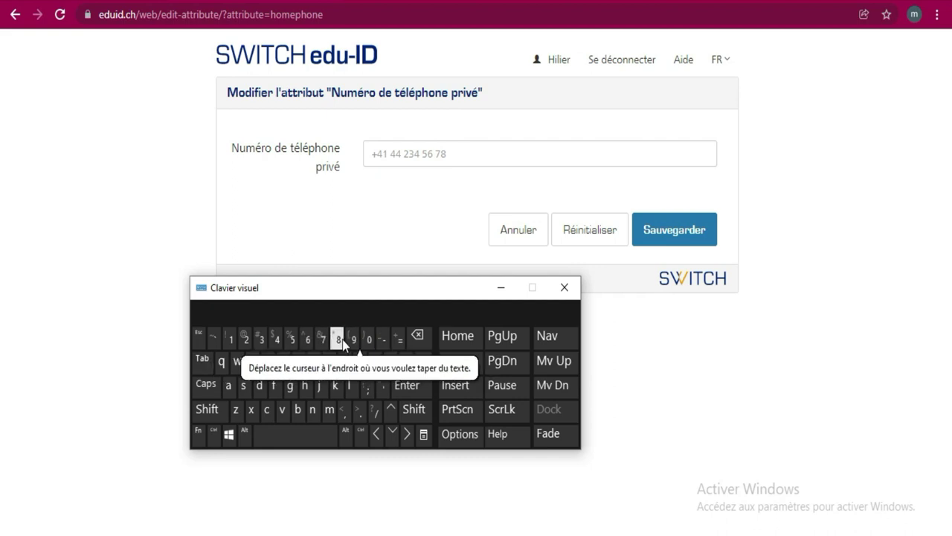
pyautogui.click(338, 342)
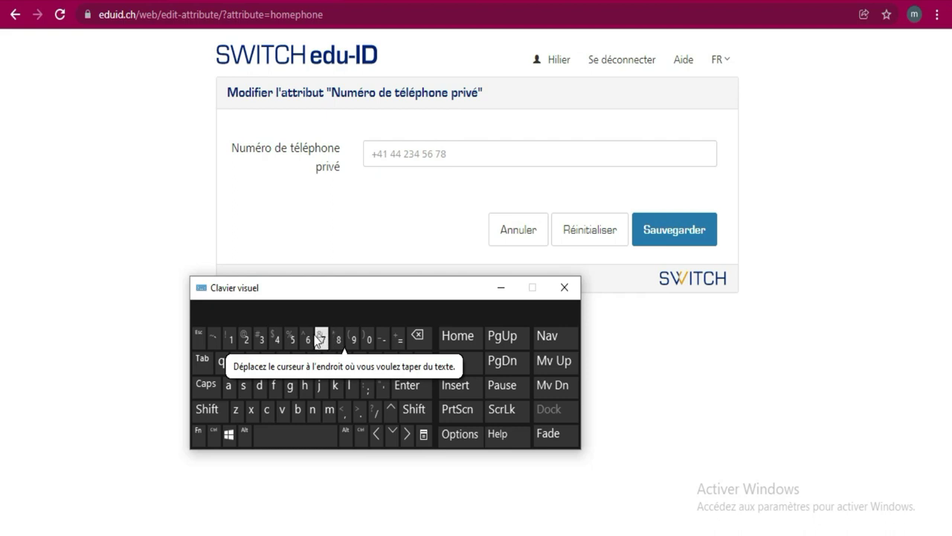
pyautogui.click(308, 340)
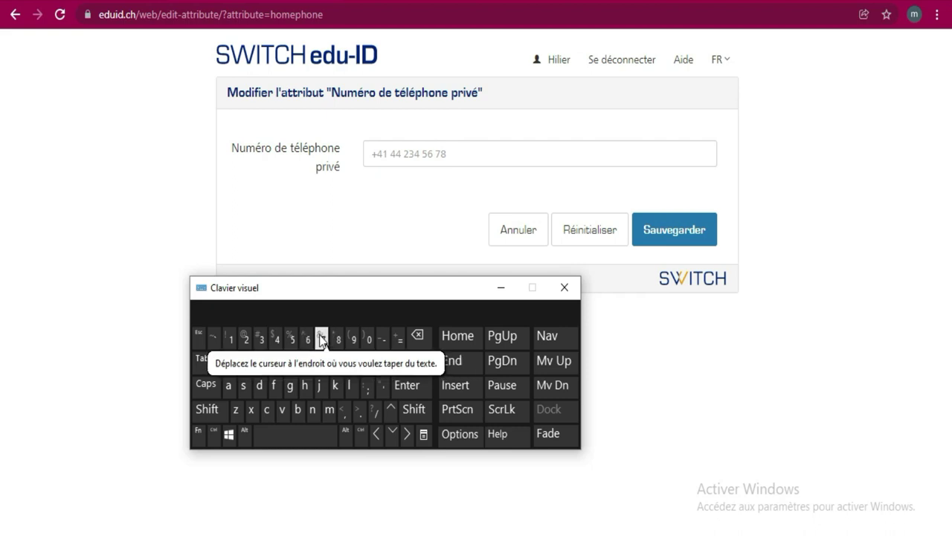
# Enter the Côte d'Ivoire country prefix +225 in the private phone number field with the on-screen keyboard.
pyautogui.click(439, 158)
pyautogui.click(448, 157)
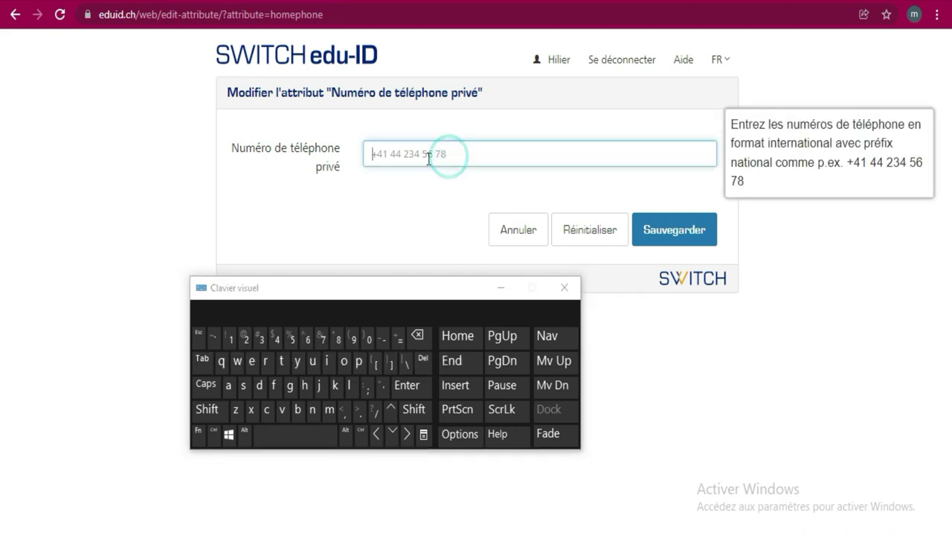
pyautogui.click(217, 409)
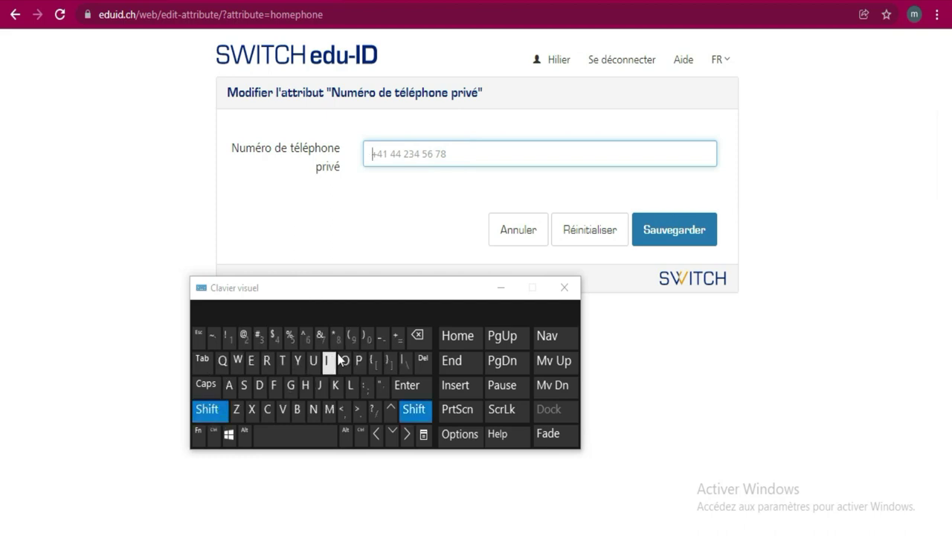
pyautogui.click(400, 338)
pyautogui.click(245, 338)
pyautogui.click(245, 338)
pyautogui.click(293, 339)
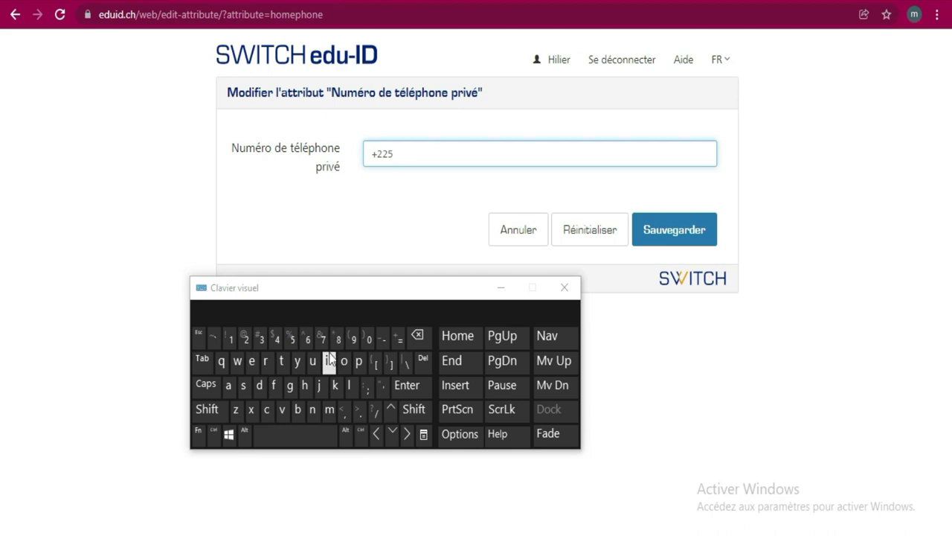
# Enter the remaining digits of the private phone number and save the attribute.
pyautogui.click(325, 337)
pyautogui.click(339, 340)
pyautogui.click(369, 339)
pyautogui.click(291, 339)
pyautogui.click(292, 340)
pyautogui.click(279, 338)
pyautogui.click(706, 232)
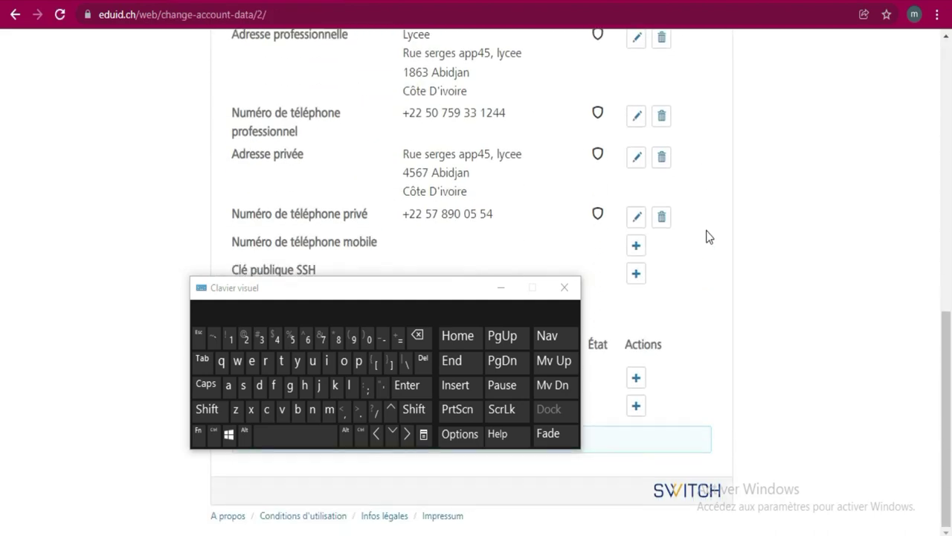
# Move the on-screen keyboard clear of the attribute list and open the mobile phone number entry form.
pyautogui.moveTo(424, 289); pyautogui.dragTo(488, 374)
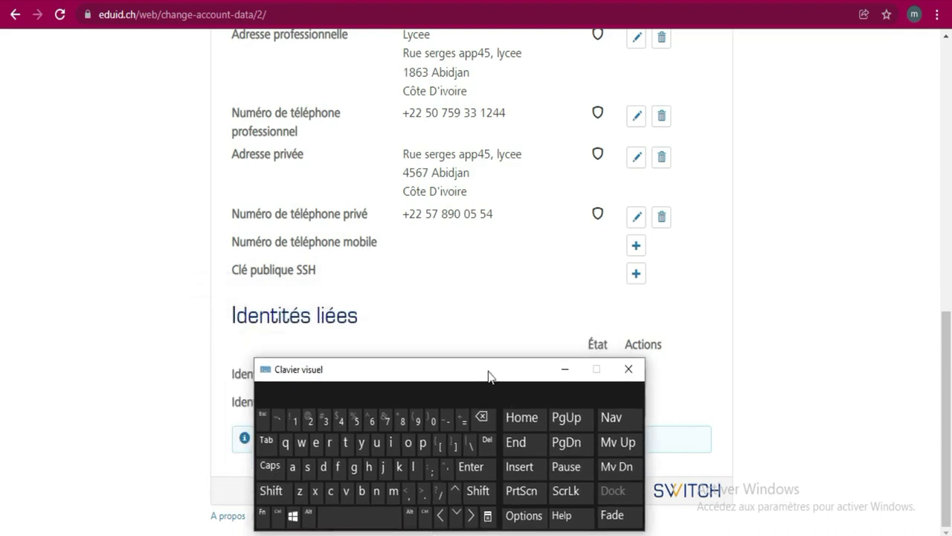
pyautogui.click(632, 245)
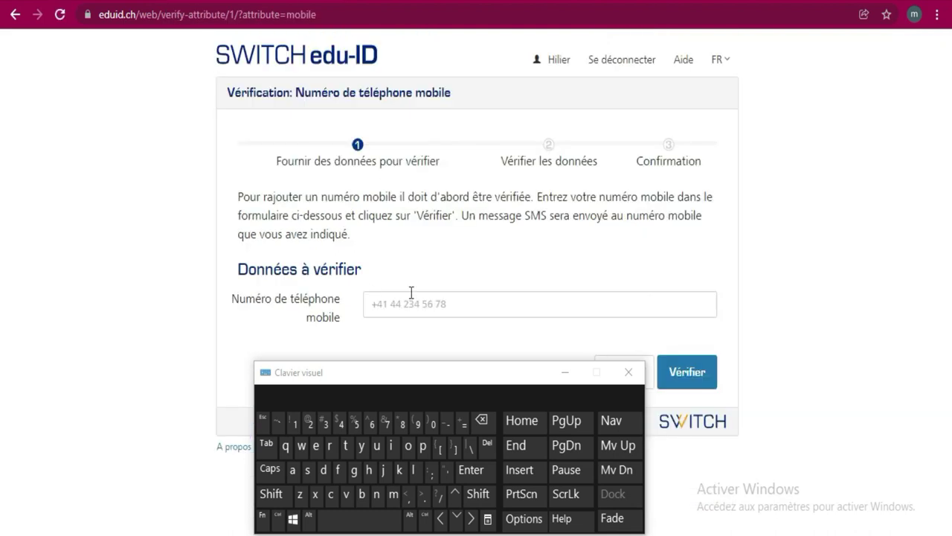
pyautogui.click(409, 295)
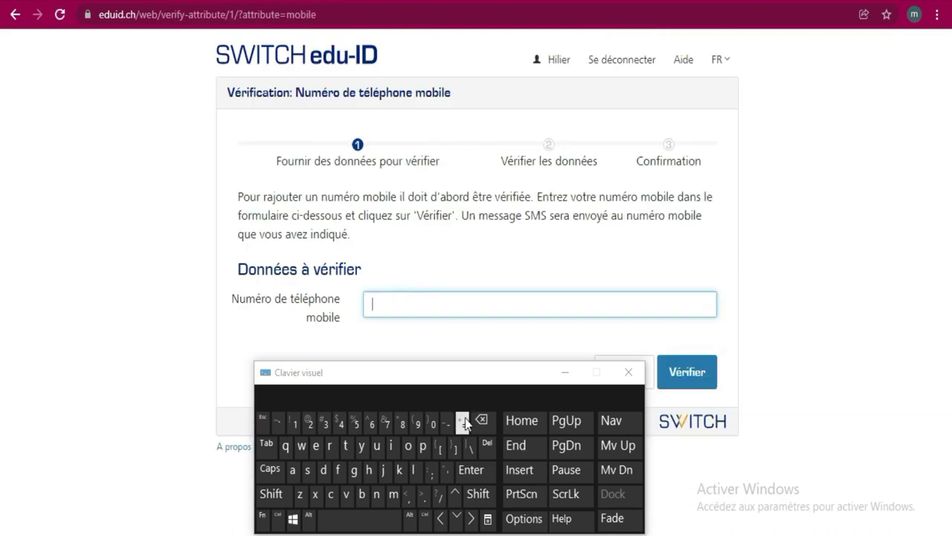
# Enter a mobile phone number with the Côte d'Ivoire prefix +225 and submit it for SMS verification.
pyautogui.click(271, 494)
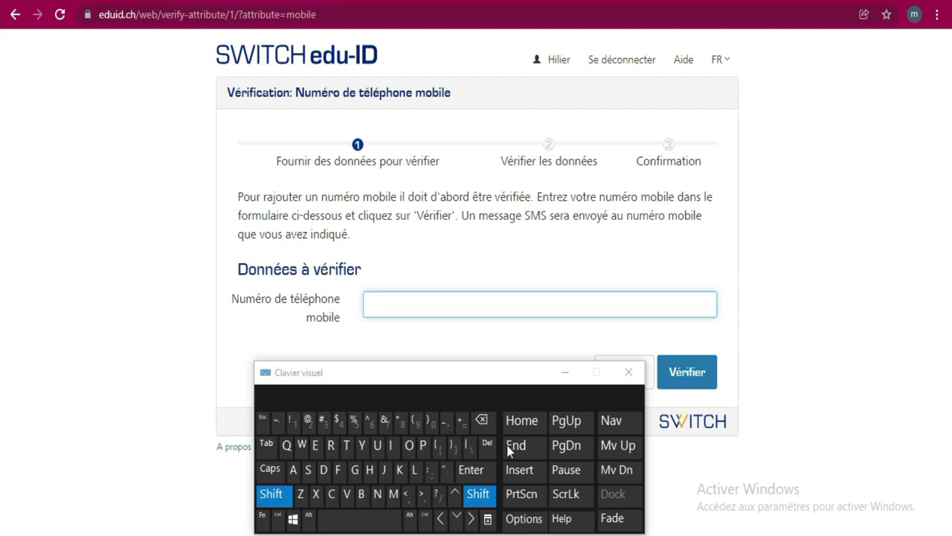
pyautogui.click(462, 423)
pyautogui.click(310, 424)
pyautogui.click(311, 424)
pyautogui.click(355, 425)
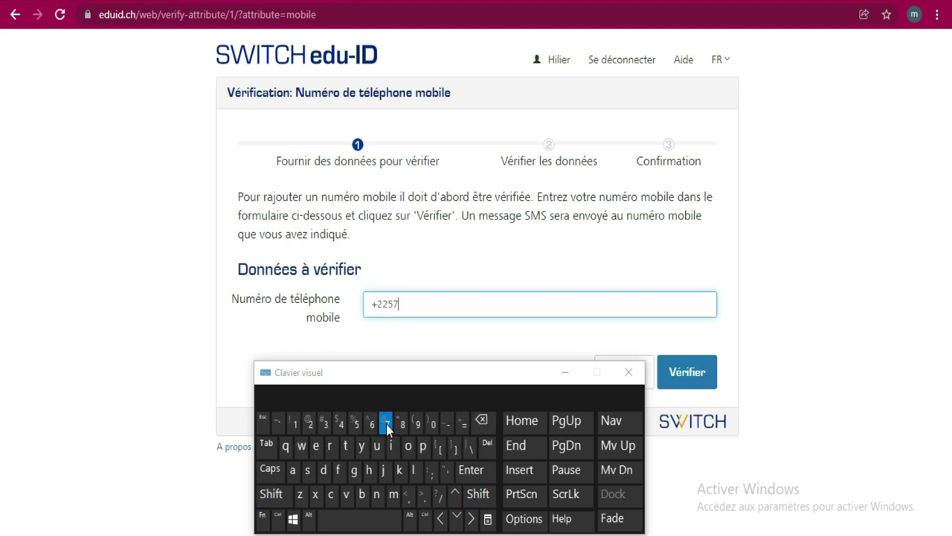
pyautogui.click(403, 424)
pyautogui.click(417, 424)
pyautogui.click(435, 425)
pyautogui.click(434, 425)
pyautogui.click(324, 426)
pyautogui.click(313, 423)
pyautogui.click(357, 426)
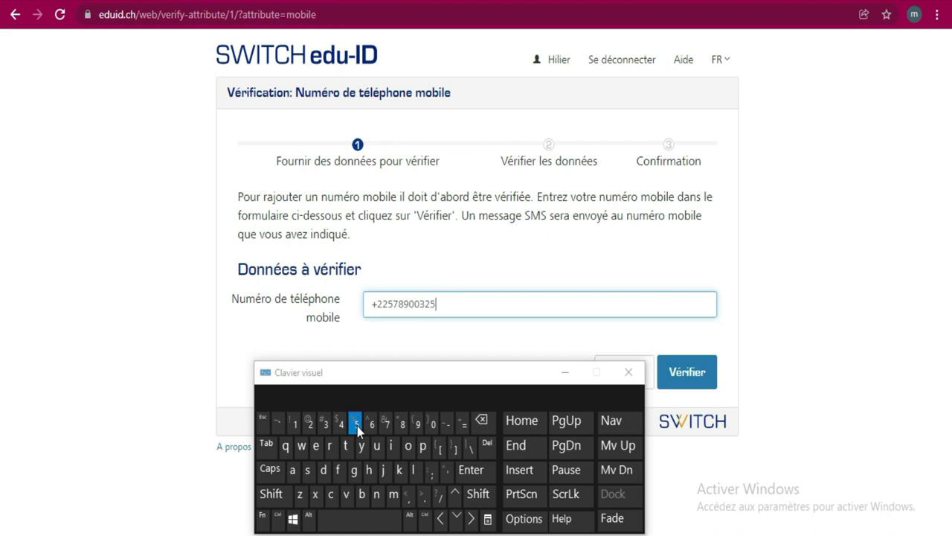
pyautogui.click(713, 375)
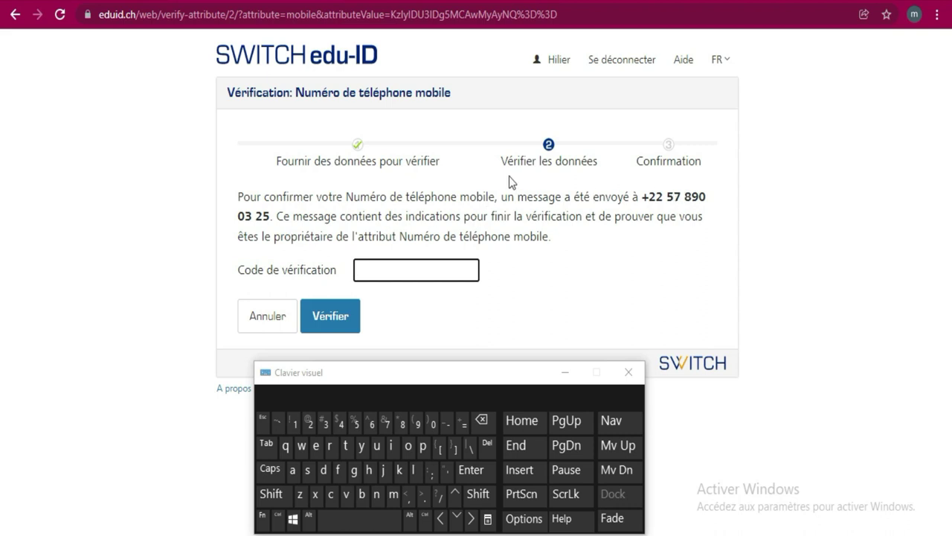
# Return to the mobile phone number entry form and clear the submitted number from the field.
pyautogui.click(14, 21)
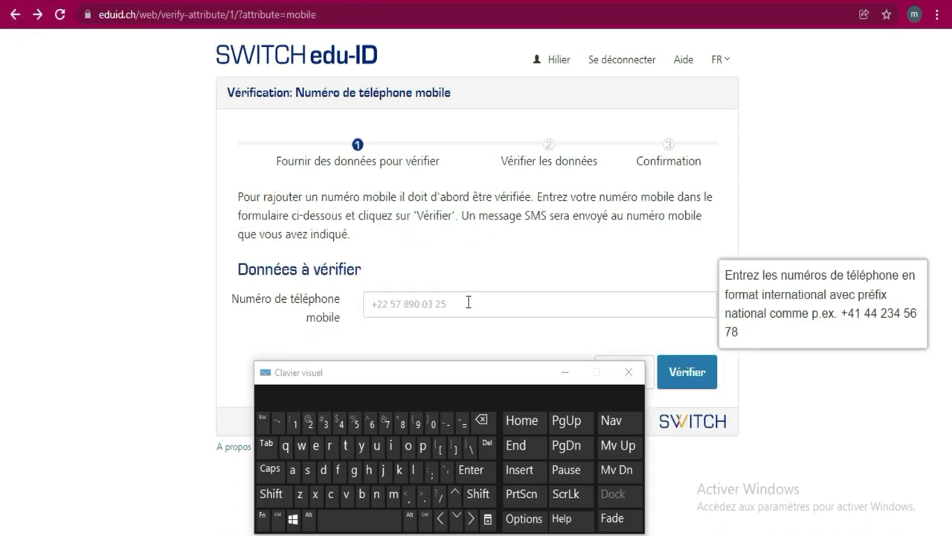
pyautogui.click(469, 302)
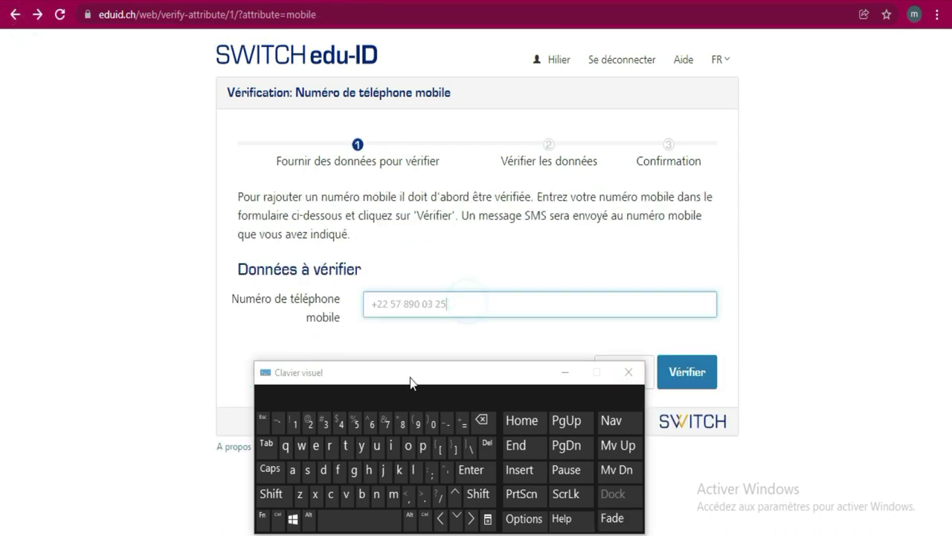
pyautogui.click(273, 494)
pyautogui.click(446, 423)
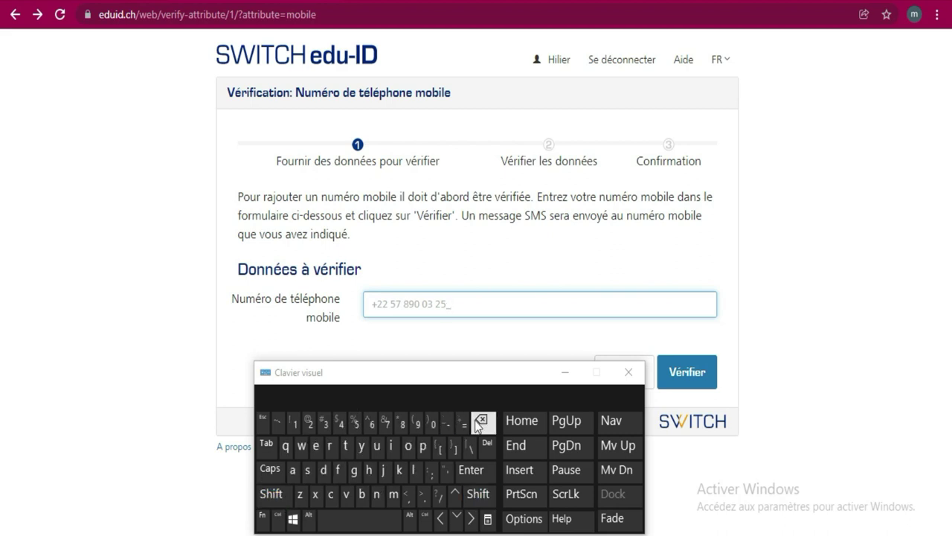
pyautogui.click(272, 494)
pyautogui.click(461, 422)
pyautogui.moveTo(484, 421); pyautogui.dragTo(483, 421)
# Enter a different mobile phone number in international format with the on-screen keyboard, minimizing the screen recorder's control window.
pyautogui.click(271, 495)
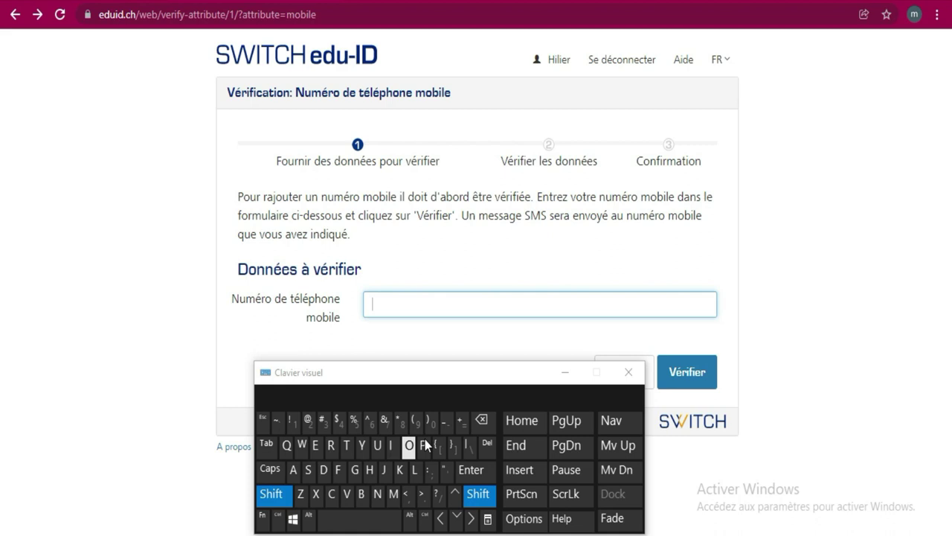
pyautogui.click(461, 424)
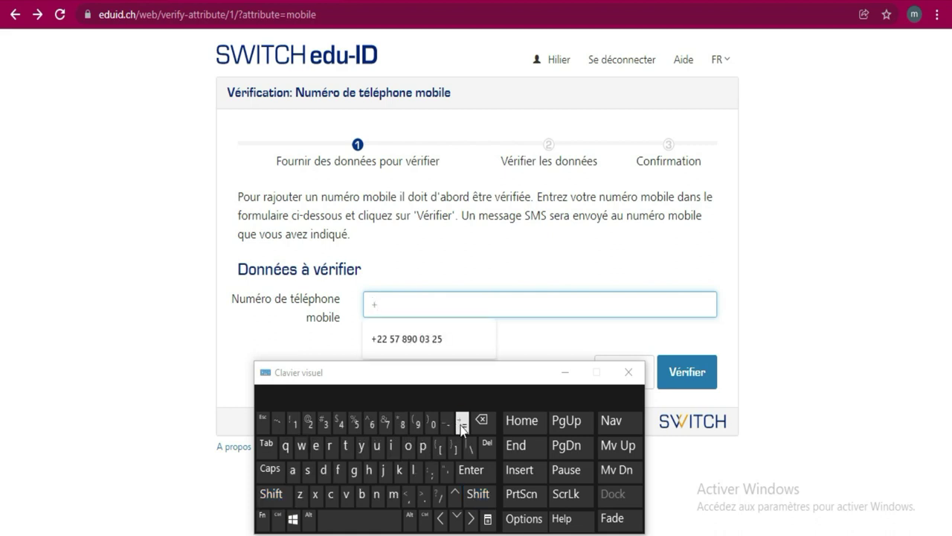
pyautogui.click(386, 424)
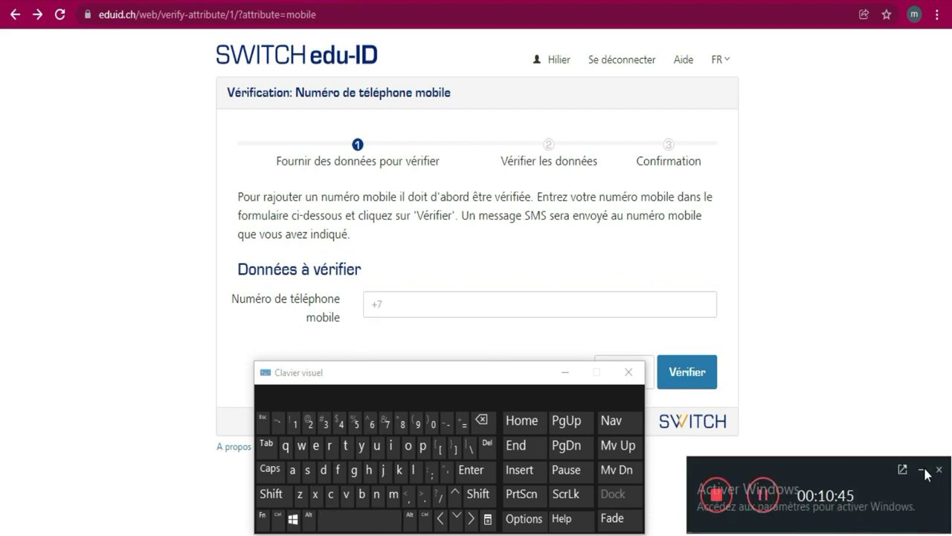
pyautogui.click(922, 469)
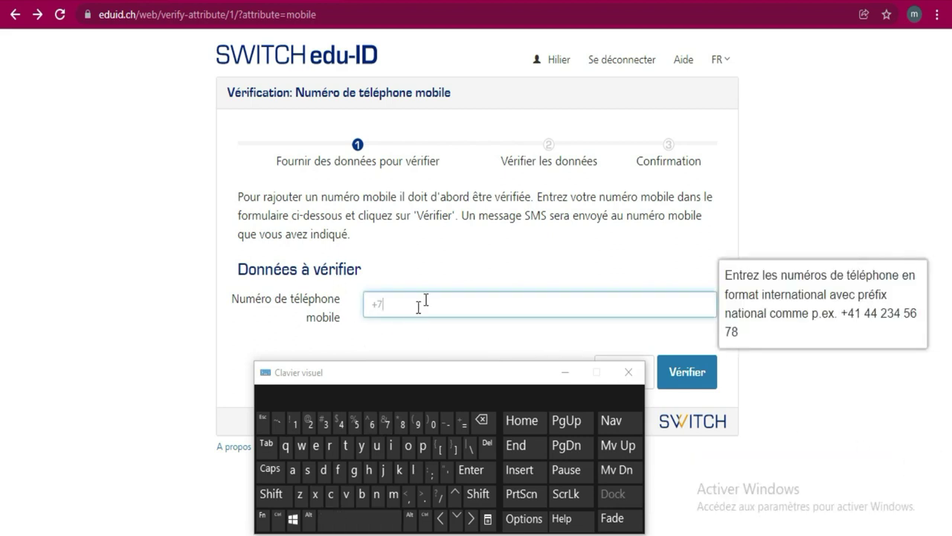
pyautogui.click(418, 424)
pyautogui.click(401, 423)
pyautogui.click(419, 426)
pyautogui.click(432, 427)
pyautogui.click(343, 427)
pyautogui.click(434, 424)
pyautogui.click(392, 423)
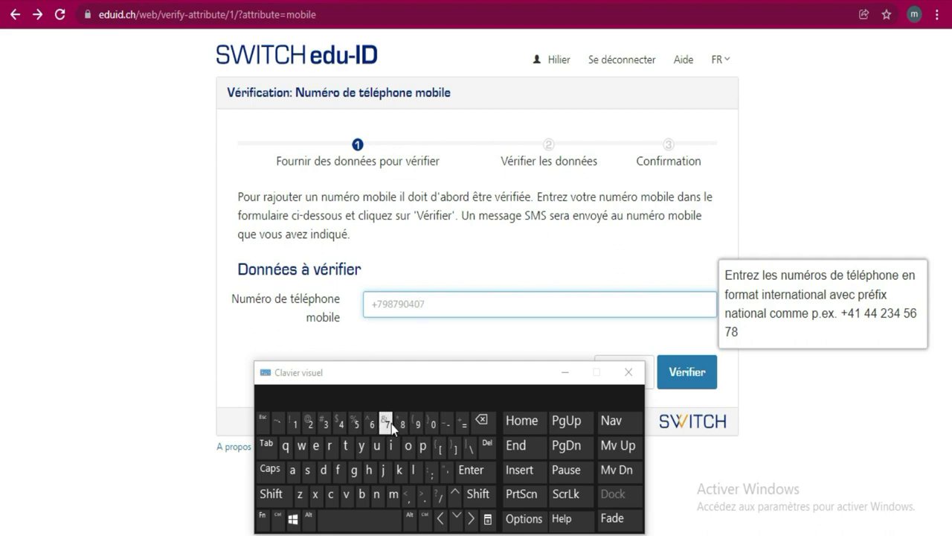